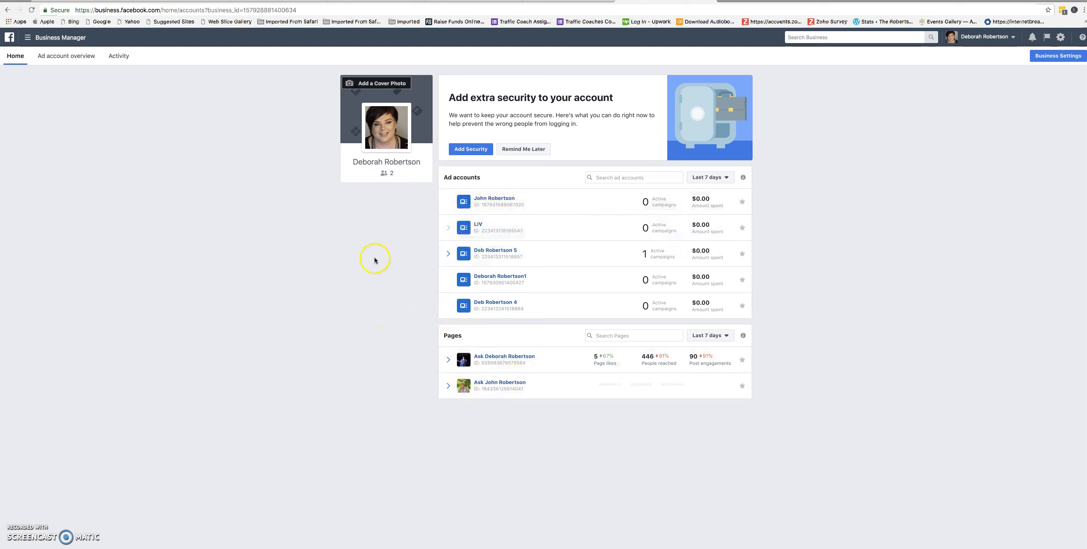
# Start a fresh campaign in the LIV ad account, discarding the earlier draft, with Conversions as the marketing objective.
pyautogui.click(477, 225)
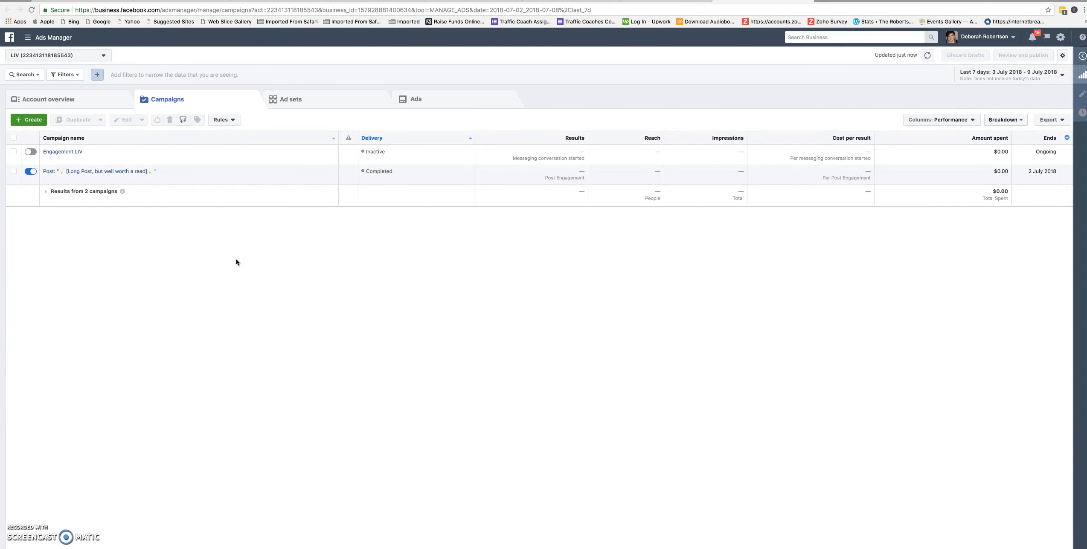
pyautogui.click(30, 121)
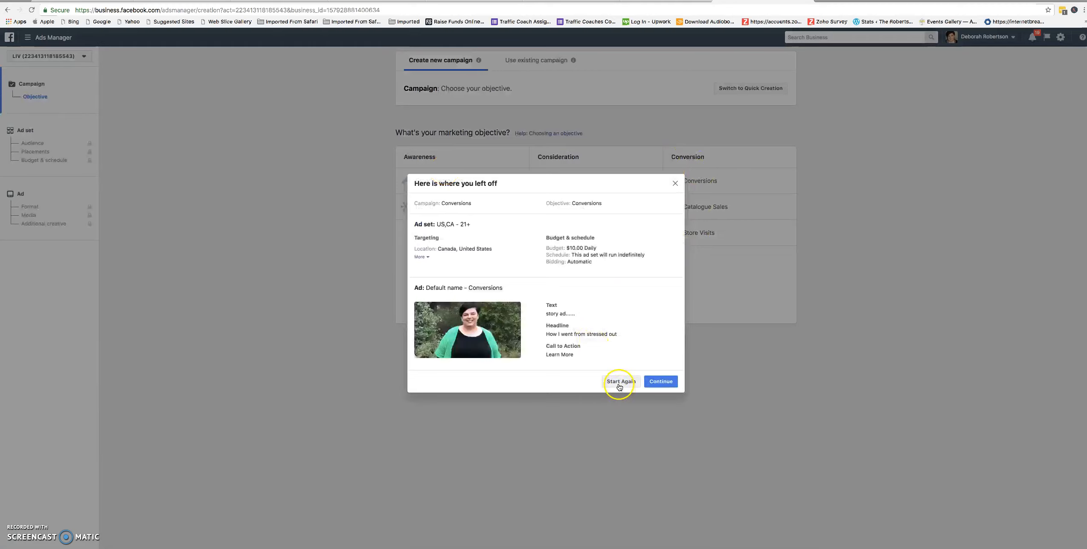
pyautogui.click(619, 382)
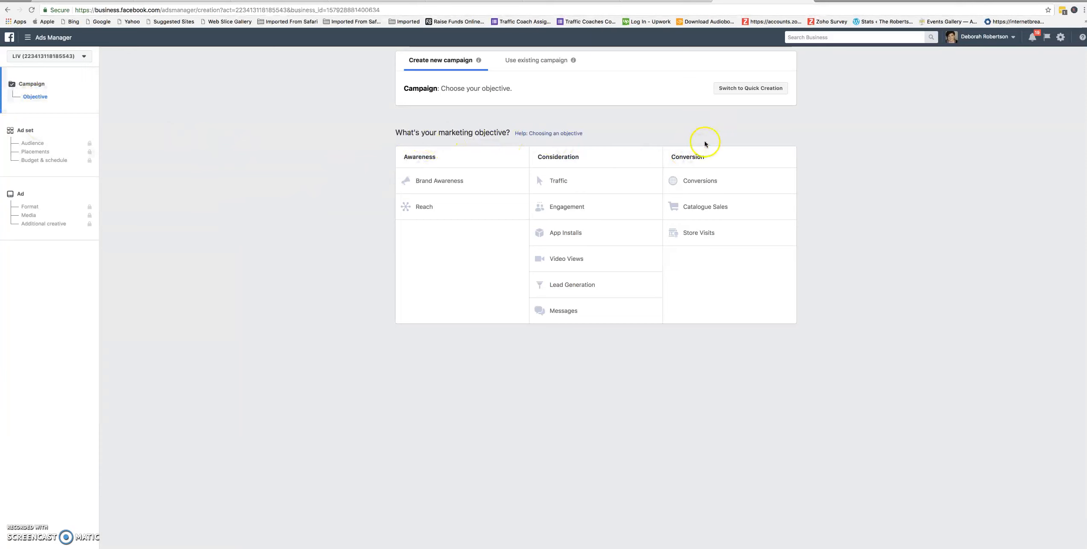
pyautogui.click(696, 183)
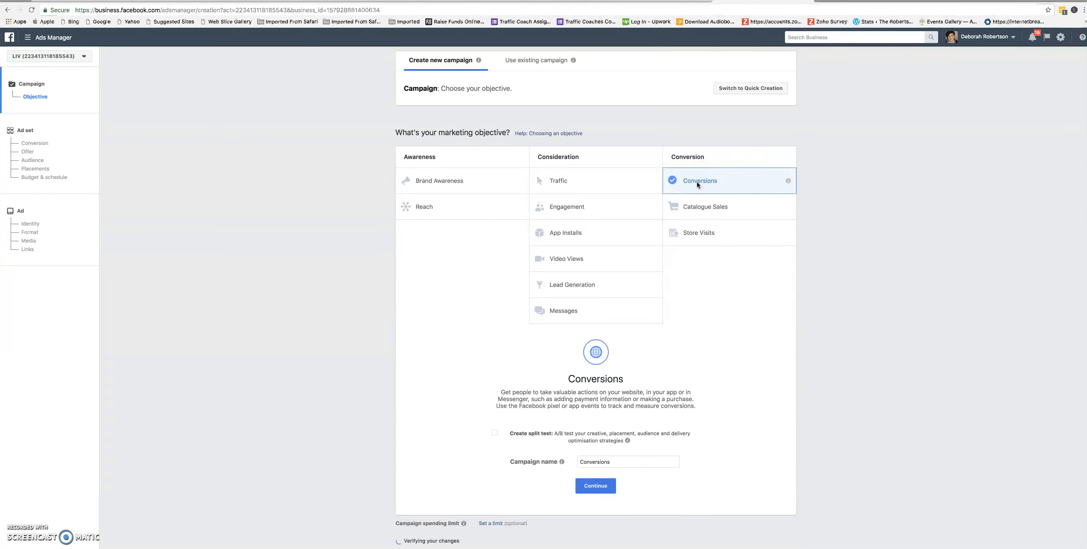
pyautogui.click(595, 546)
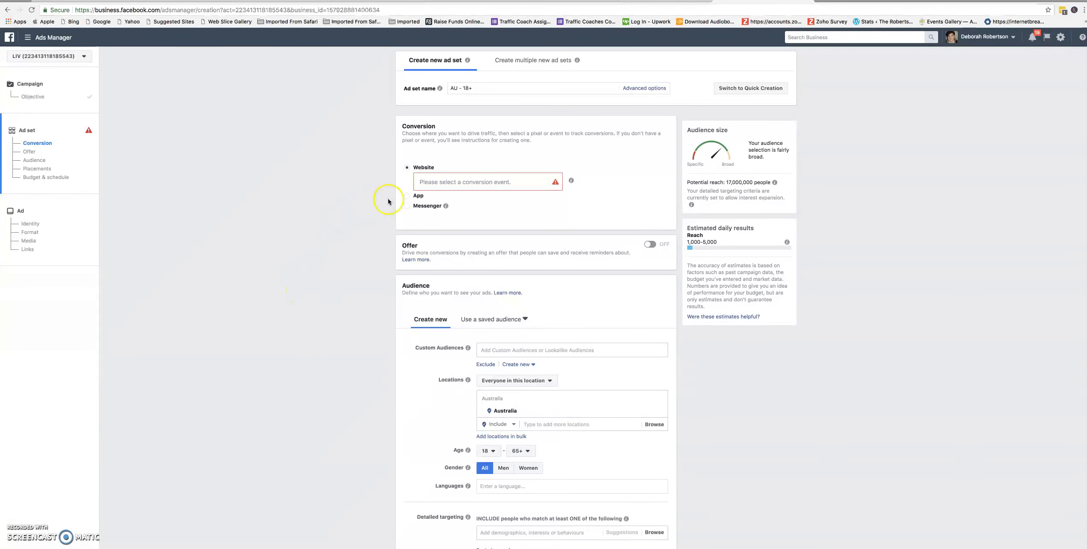
# Choose Lead as the website conversion event for the ad set.
pyautogui.moveTo(417, 182)
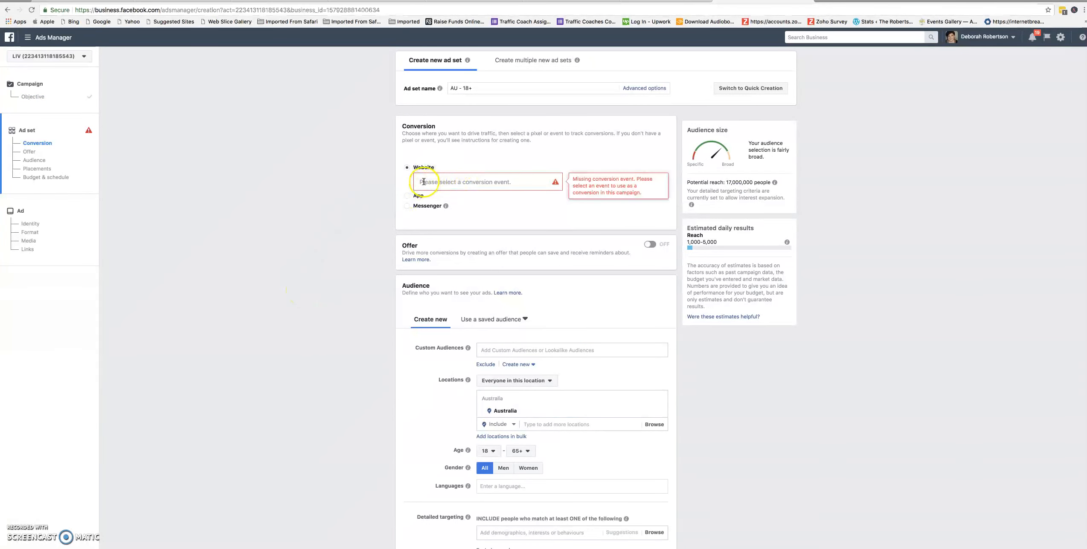
pyautogui.click(423, 182)
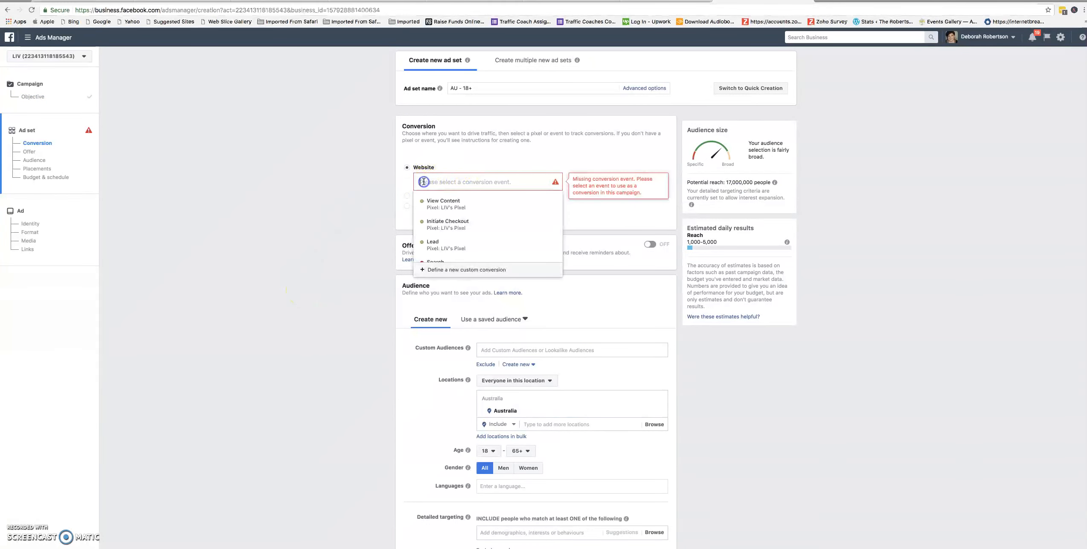
pyautogui.click(432, 246)
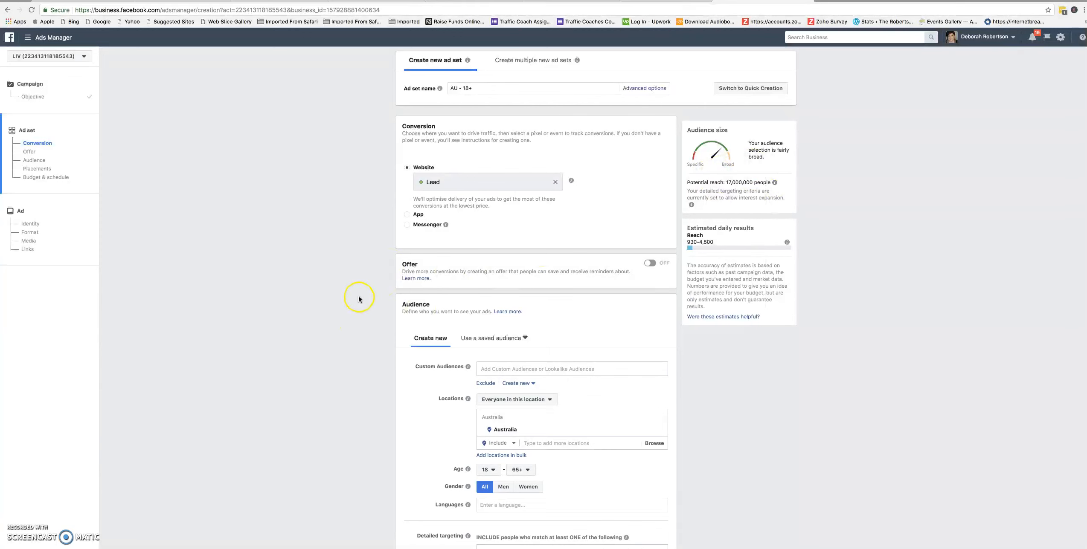
# Replace Australia in the audience locations with United States and Canada.
pyautogui.scroll(-2, 358, 299)
pyautogui.scroll(-2, 359, 300)
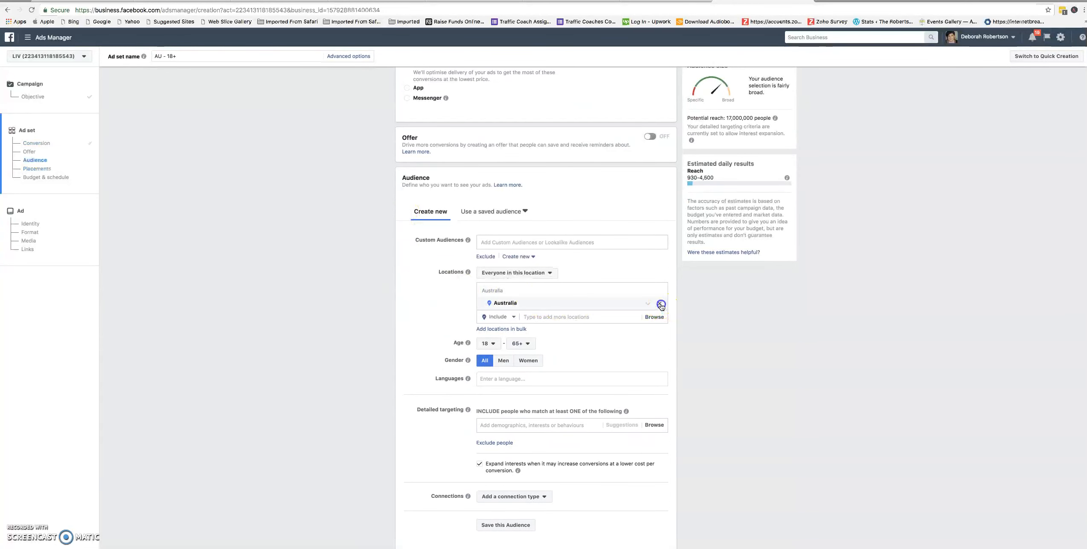
pyautogui.click(659, 304)
pyautogui.click(537, 292)
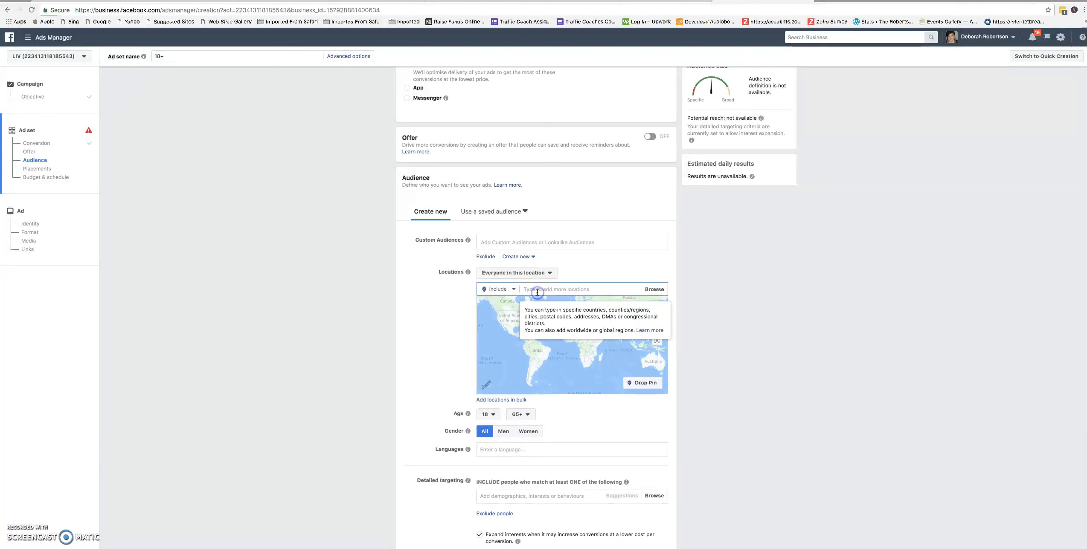
pyautogui.write('united st')
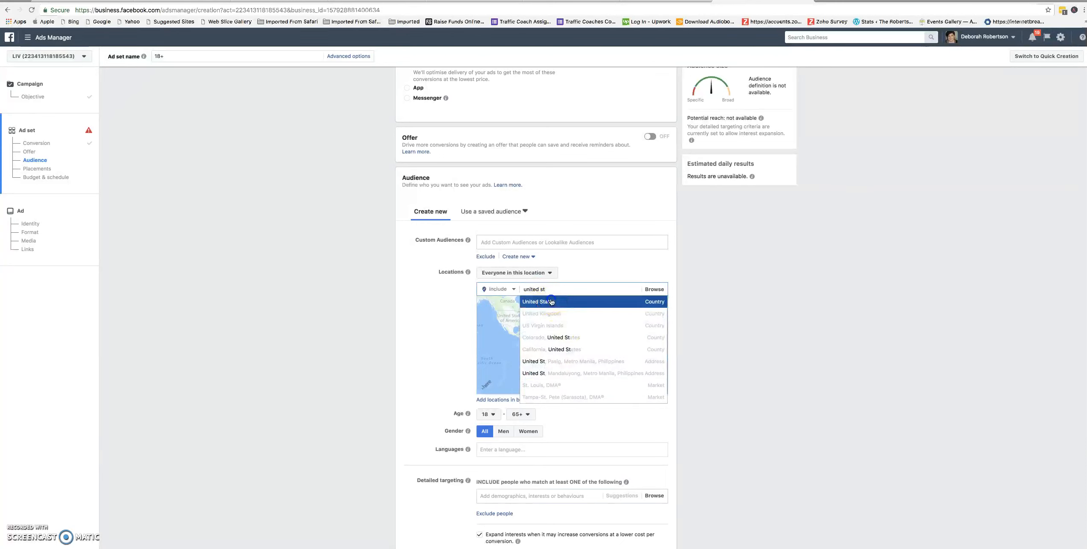
pyautogui.click(549, 300)
pyautogui.write('canada')
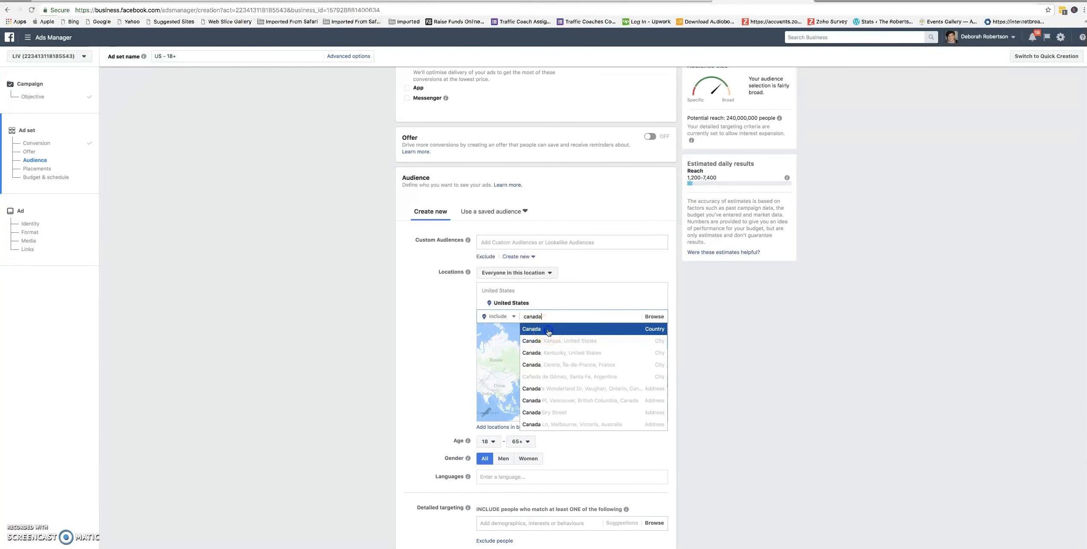
pyautogui.click(549, 331)
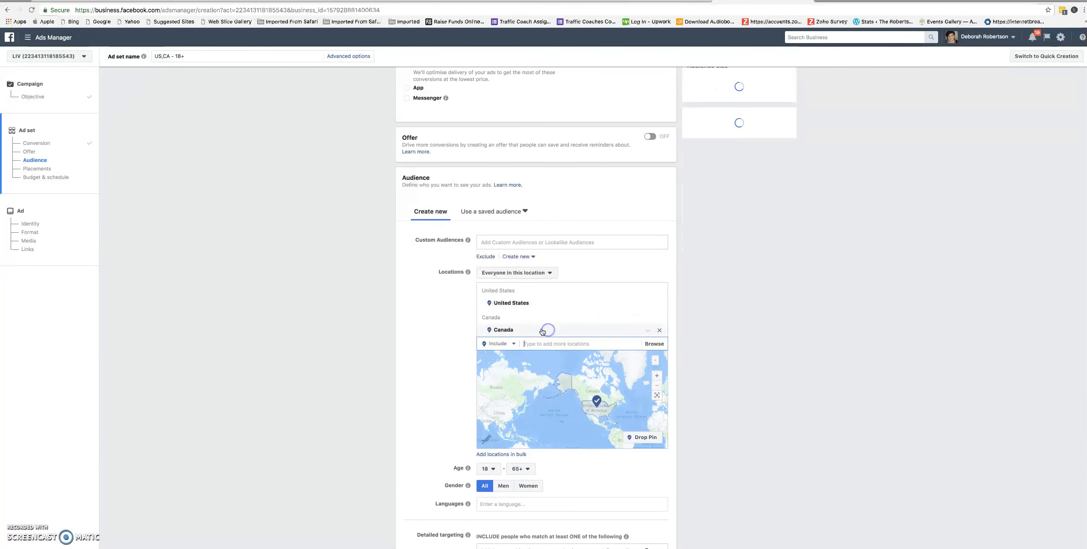
# Turn off interest expansion and add the Herbalife interest to the audience's detailed targeting.
pyautogui.scroll(-3, 438, 354)
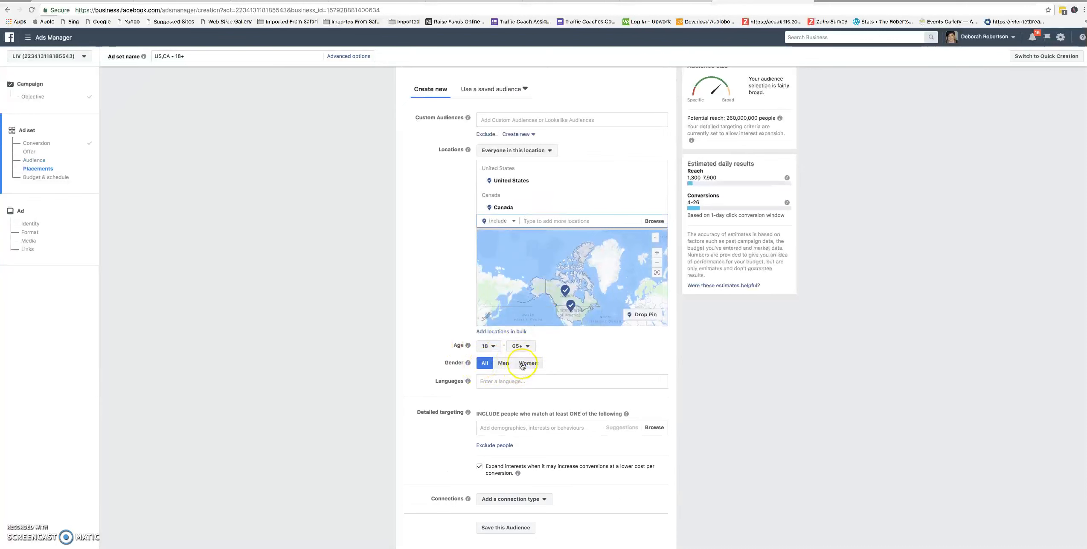
pyautogui.scroll(-2, 428, 366)
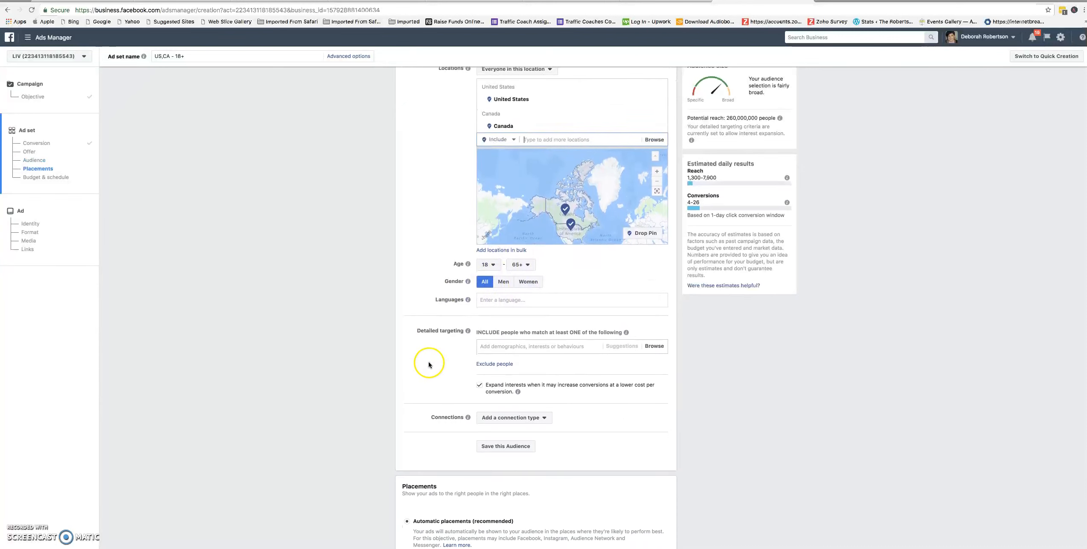
pyautogui.scroll(-2, 428, 364)
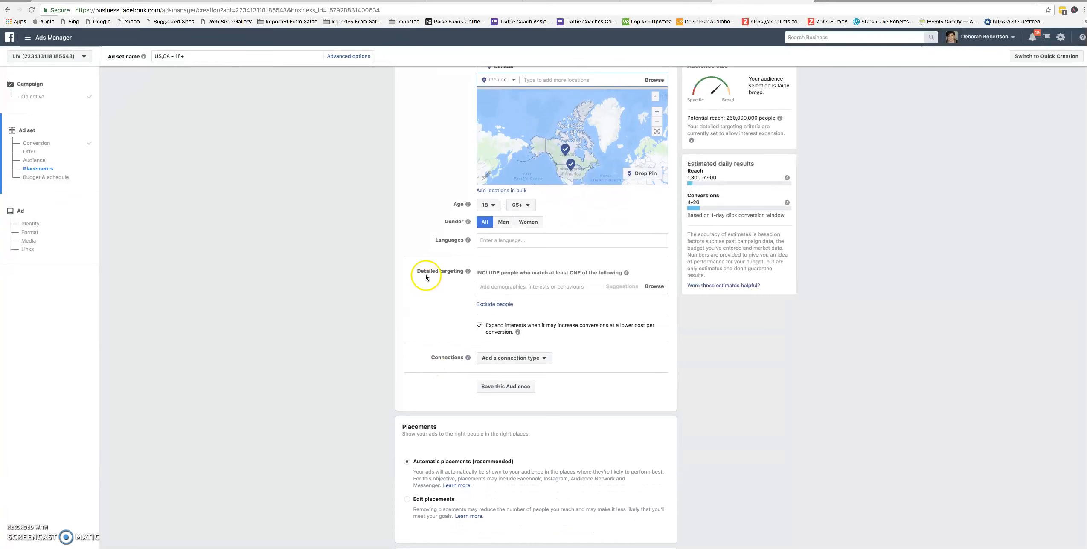
pyautogui.click(479, 327)
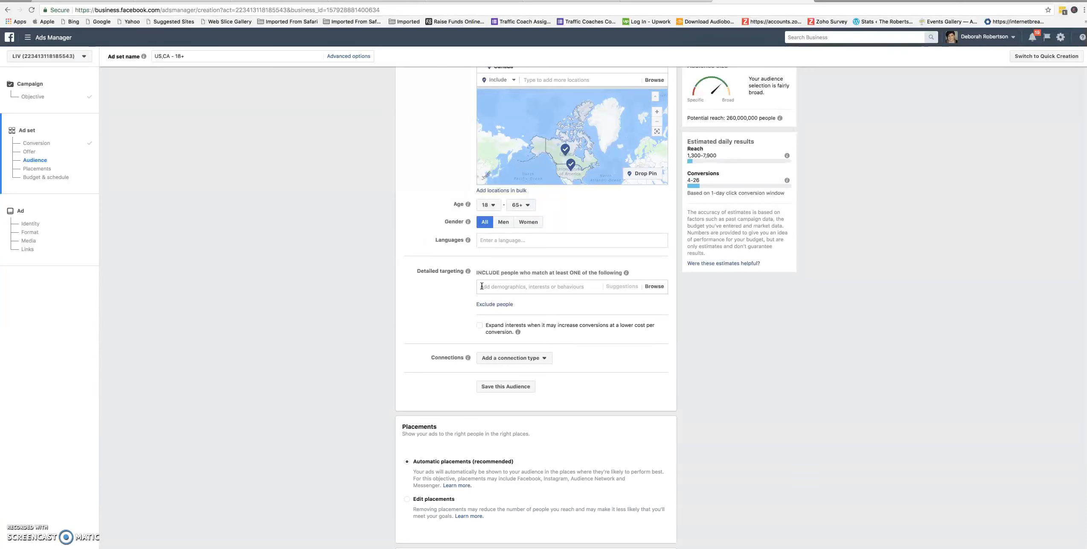
pyautogui.click(450, 294)
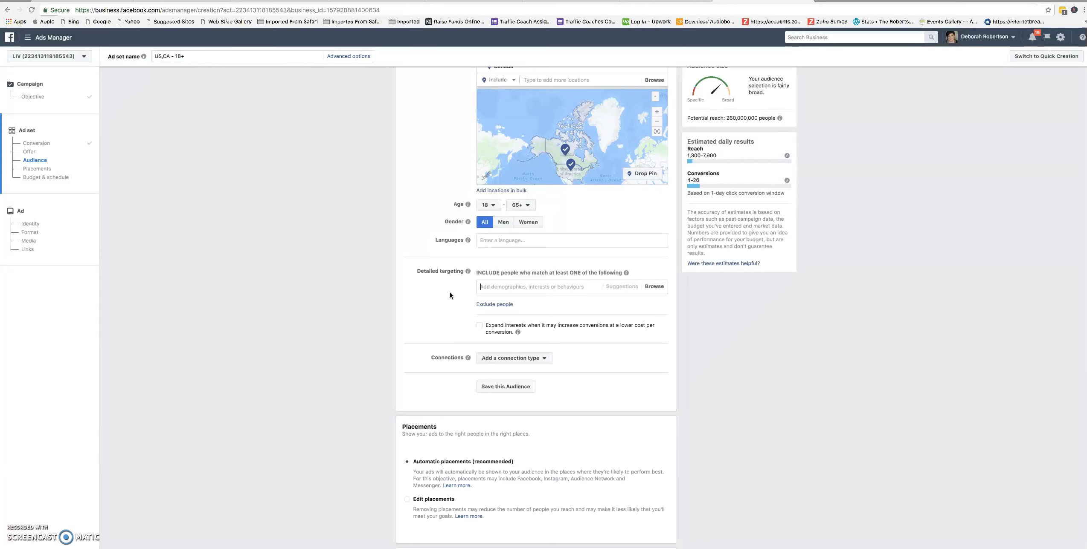
pyautogui.write('herbalife')
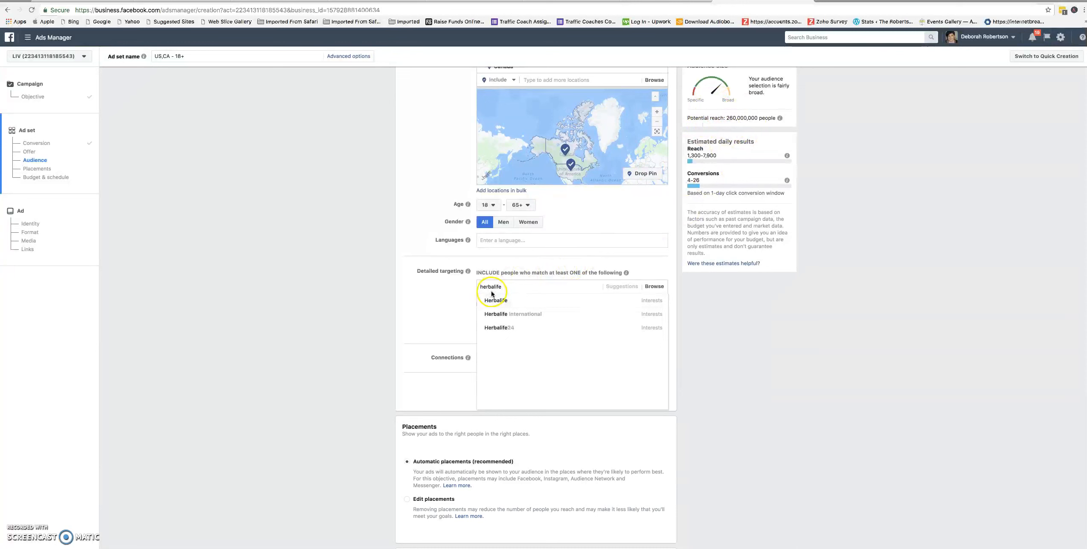
pyautogui.click(515, 302)
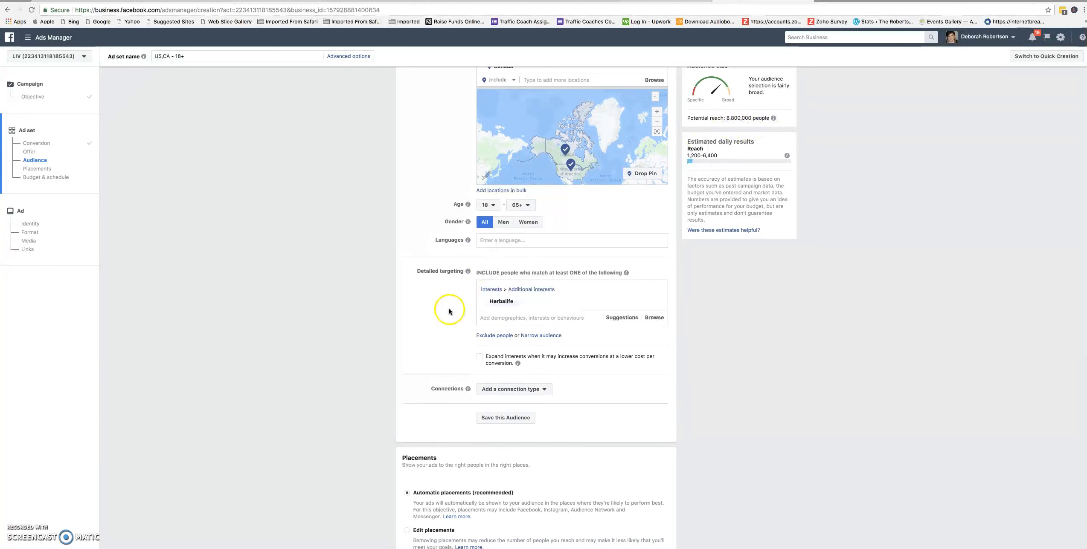
# Switch to edited placements and exclude Instagram, Audience Network and Messenger, keeping only the Facebook placements.
pyautogui.scroll(-3, 444, 310)
pyautogui.scroll(-4, 444, 310)
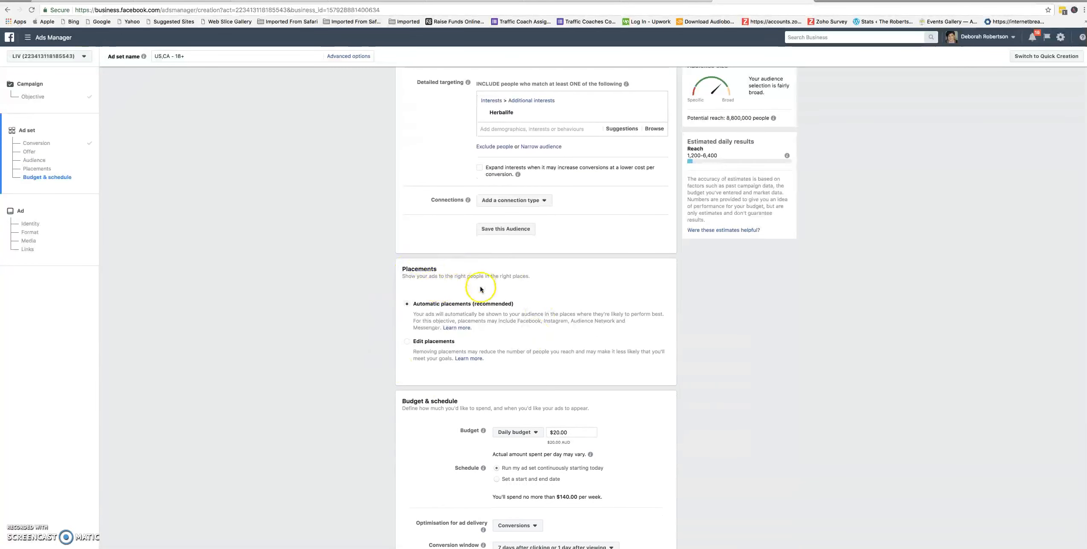
pyautogui.click(407, 342)
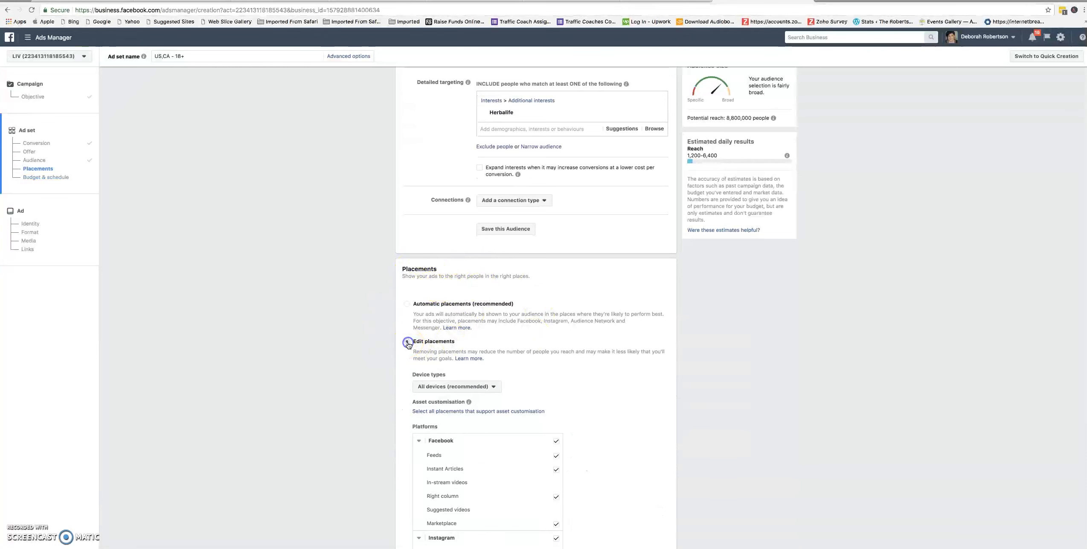
pyautogui.scroll(-5, 513, 343)
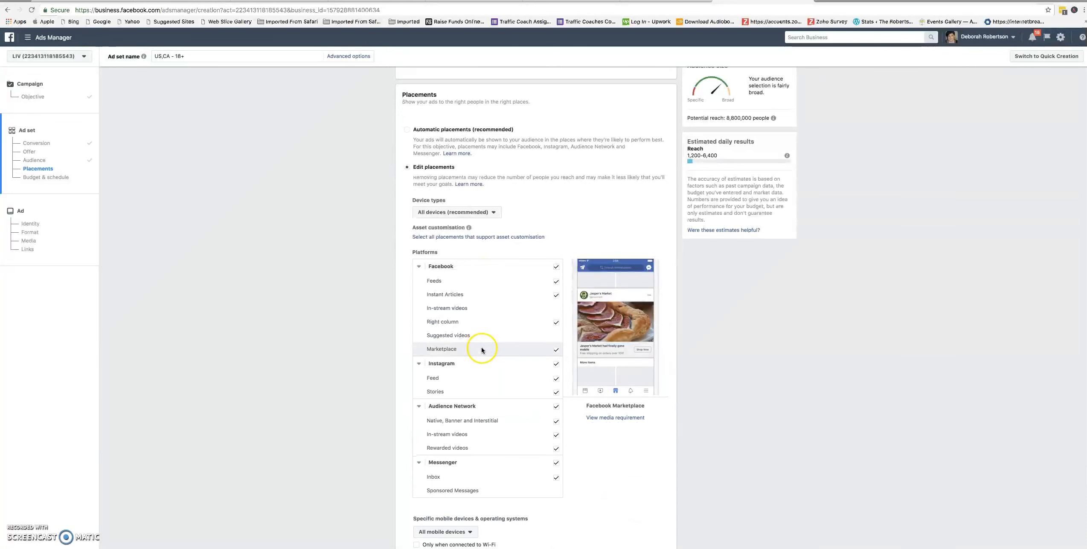
pyautogui.click(555, 364)
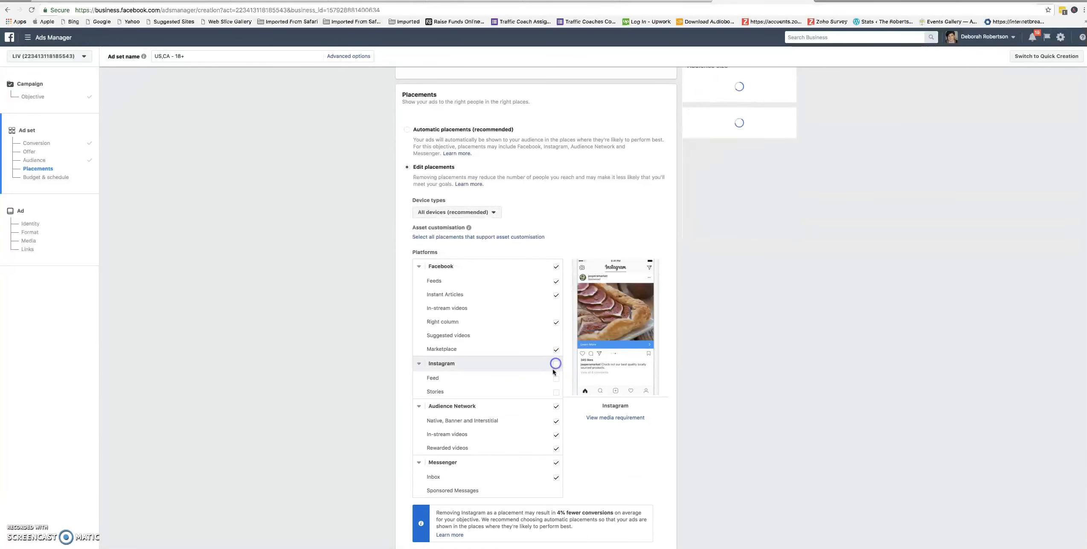
pyautogui.click(555, 407)
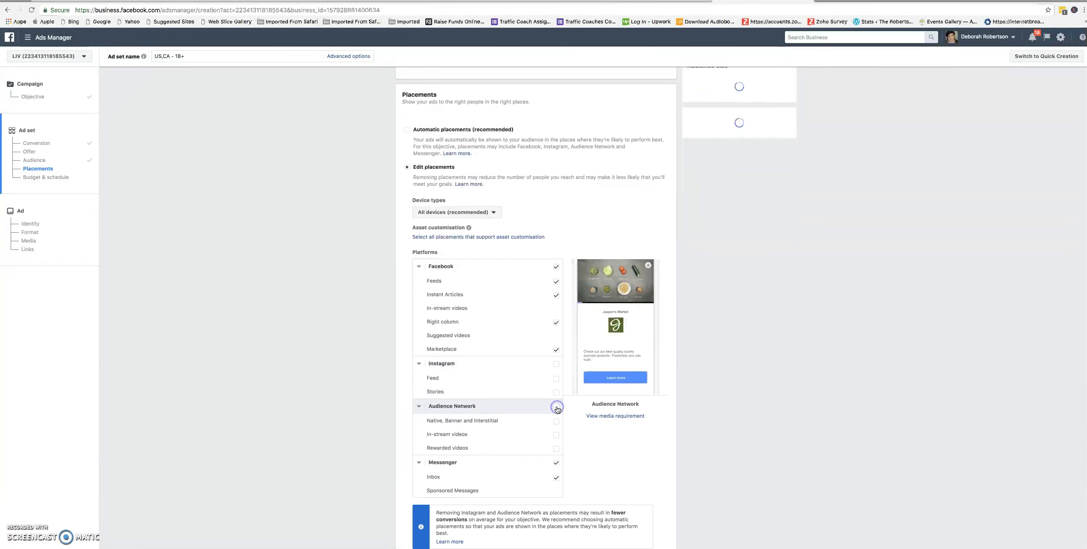
pyautogui.click(556, 462)
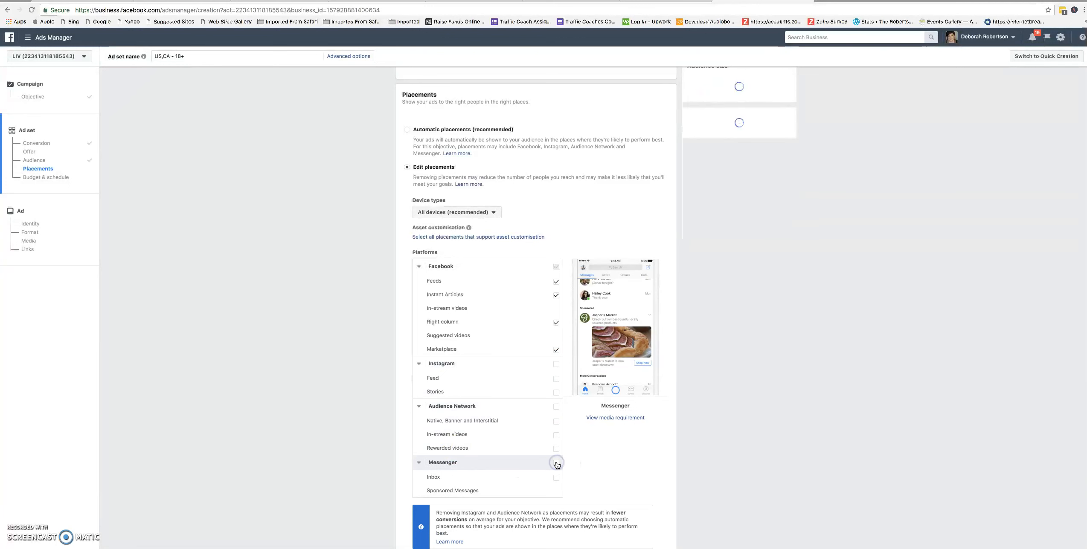
# Set the audience's minimum age to 21.
pyautogui.scroll(2, 403, 384)
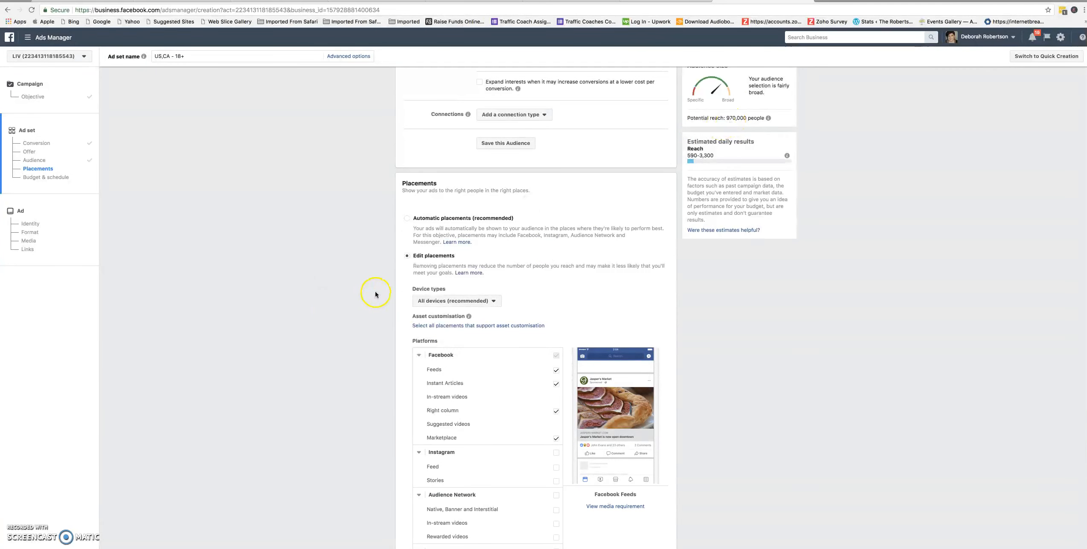
pyautogui.scroll(10, 375, 294)
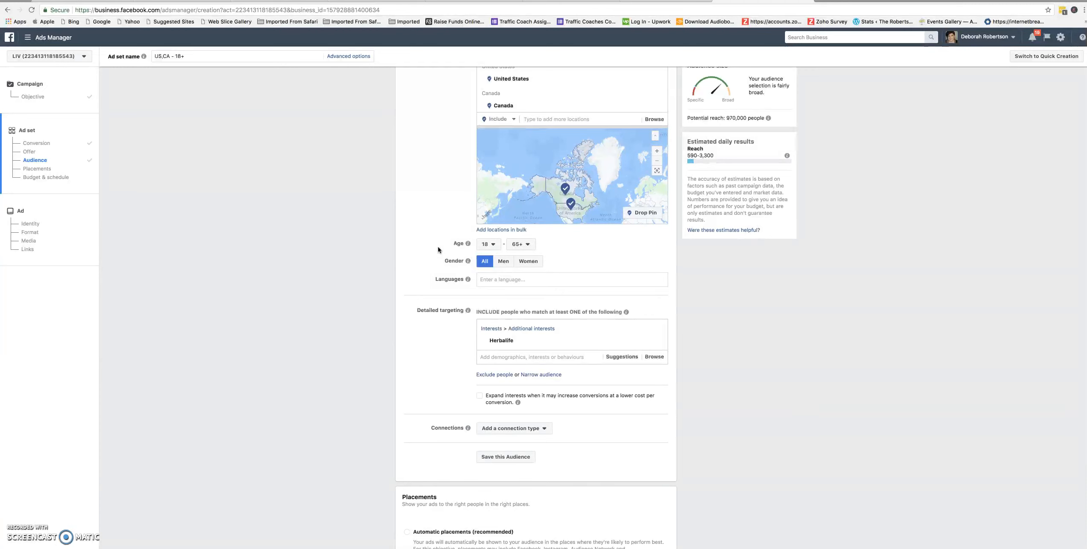
pyautogui.click(494, 244)
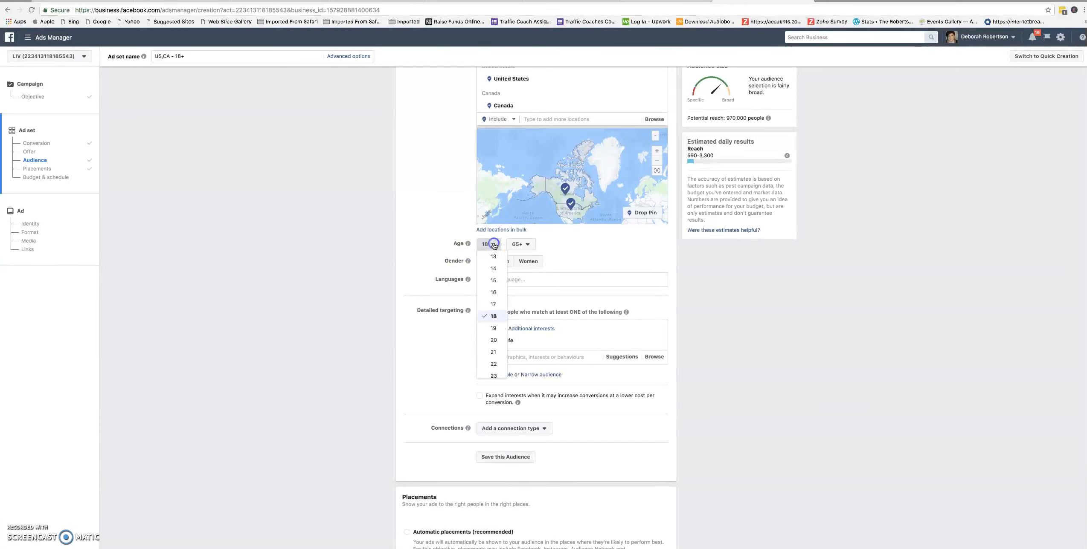
pyautogui.click(488, 353)
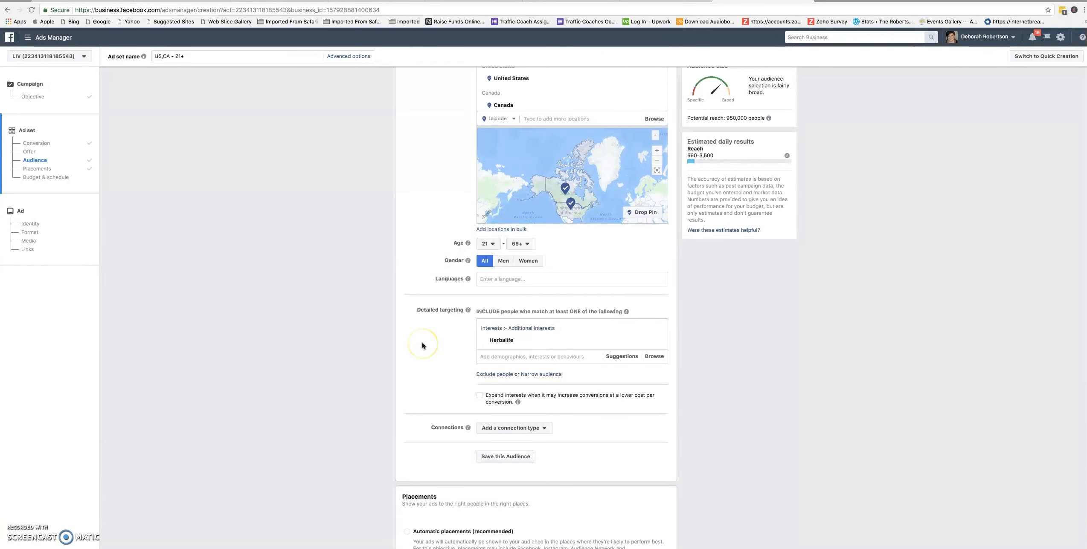
# Rename the ad set as "US,CA - 21+ H/life".
pyautogui.scroll(10, 421, 345)
pyautogui.click(457, 232)
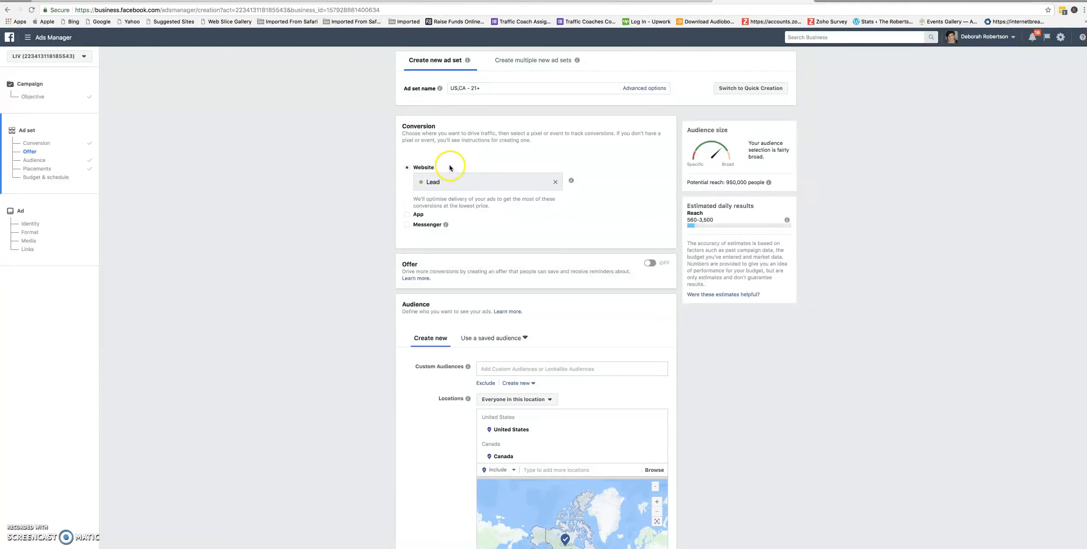
pyautogui.moveTo(440, 88)
pyautogui.click(487, 87)
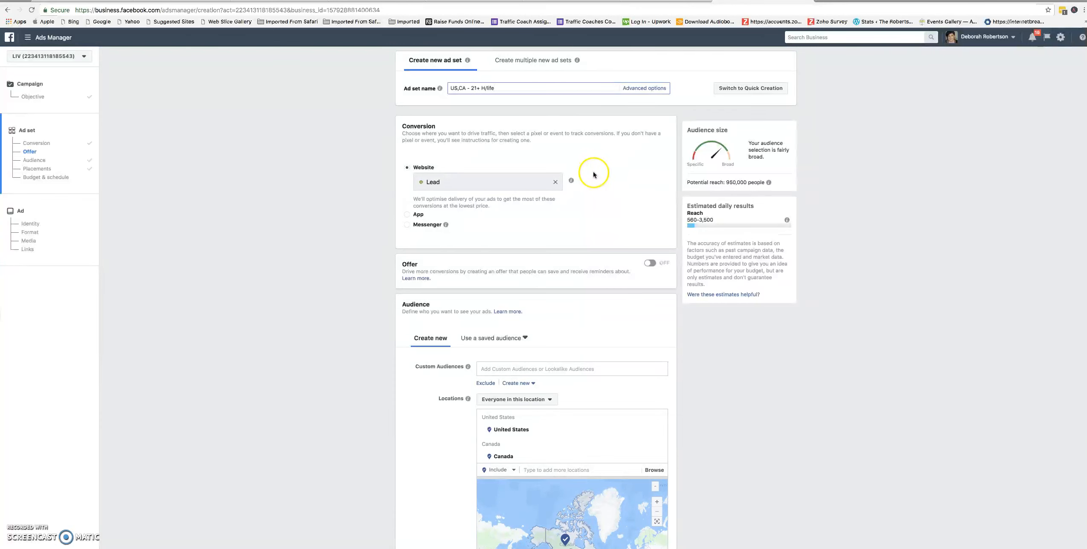
# Set the ad set's daily budget to $10.00.
pyautogui.scroll(-10, 592, 175)
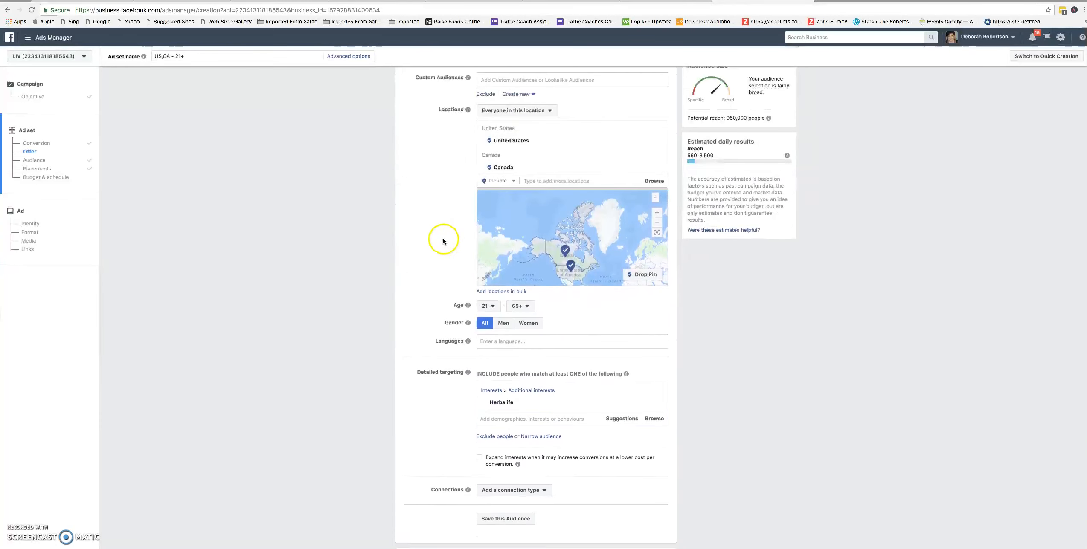
pyautogui.scroll(-8, 439, 241)
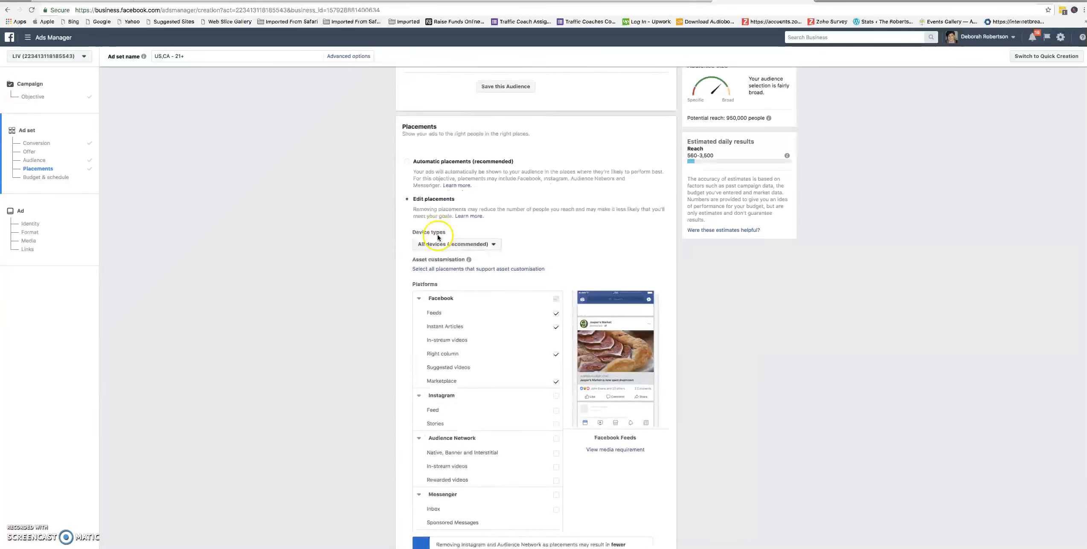
pyautogui.scroll(-8, 438, 237)
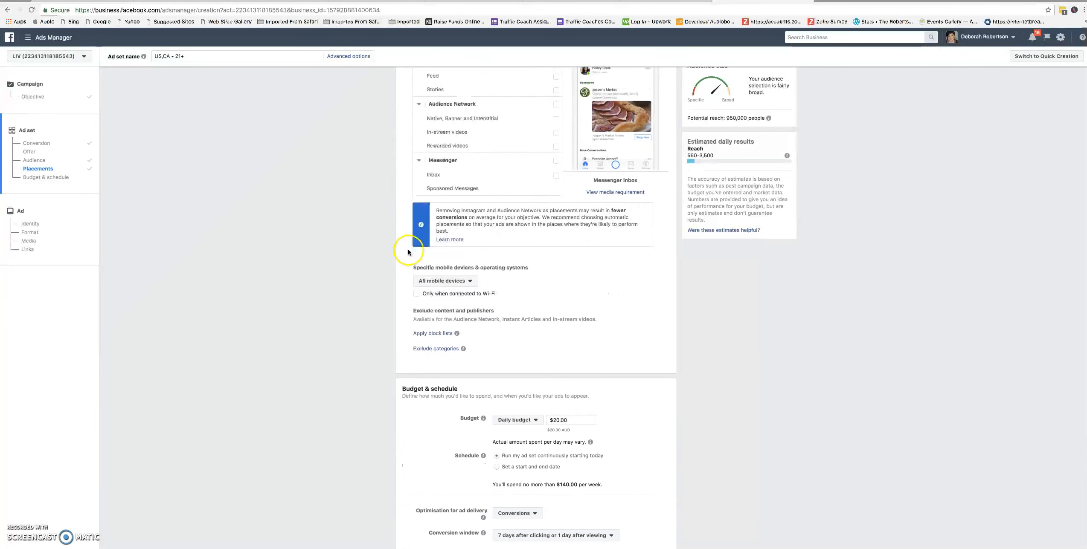
pyautogui.scroll(-2, 408, 252)
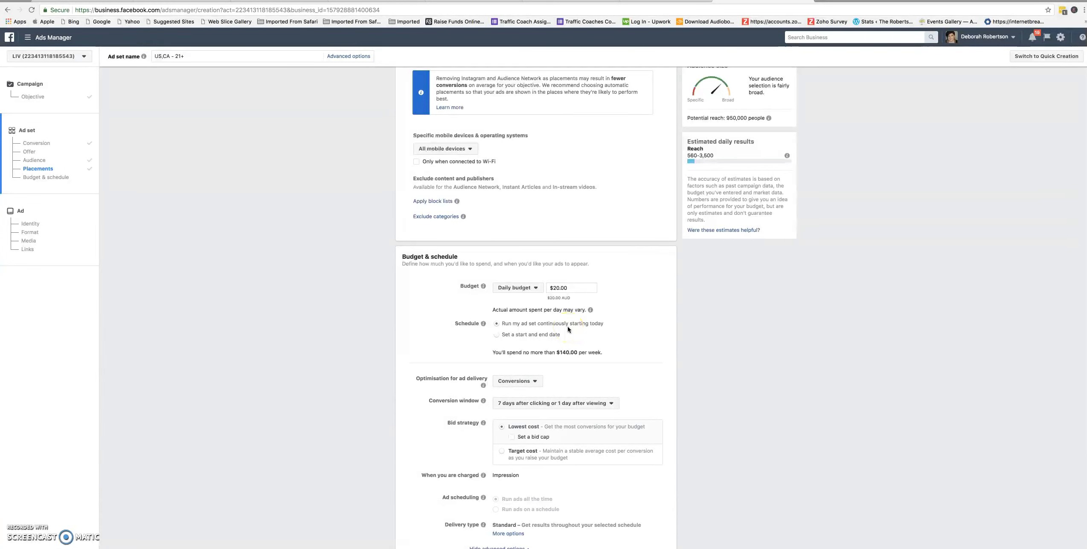
pyautogui.click(557, 290)
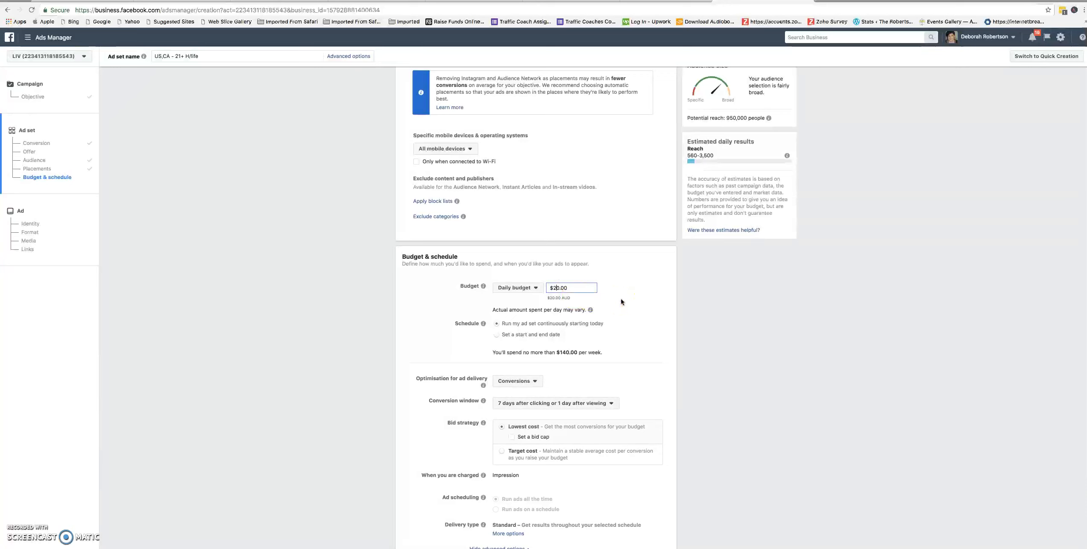
pyautogui.press('BackSpace')
pyautogui.write('1')
pyautogui.click(620, 301)
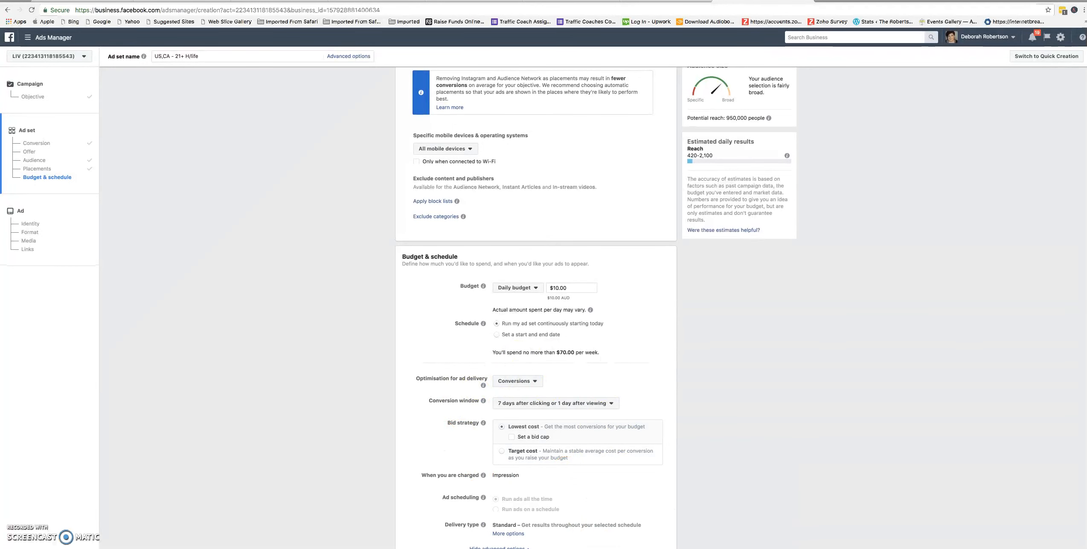
# Continue to the ad setup and upload IMG_0946.jpg from the Desktop folder as the image for the single image ad.
pyautogui.click(657, 548)
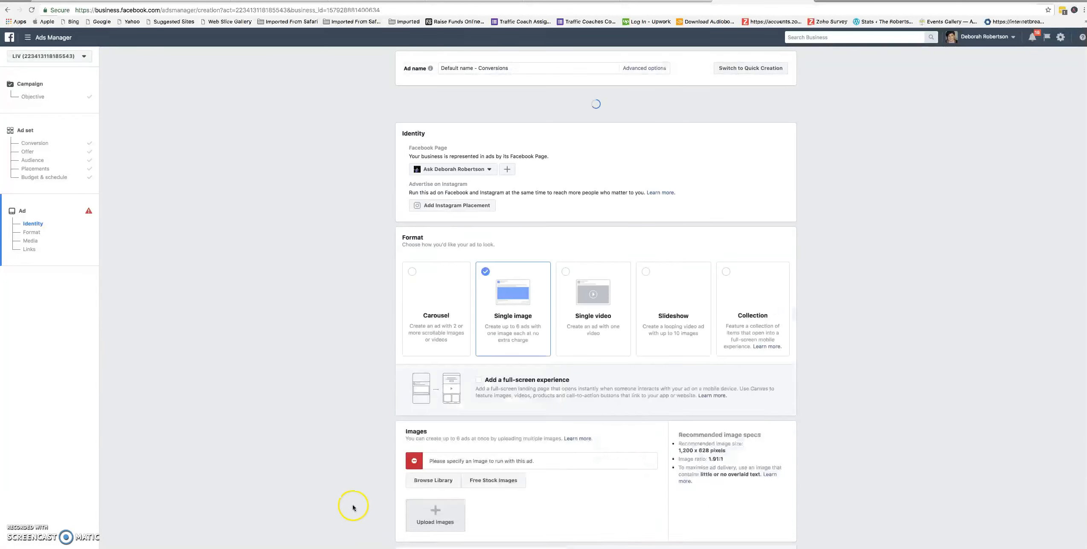
pyautogui.click(317, 312)
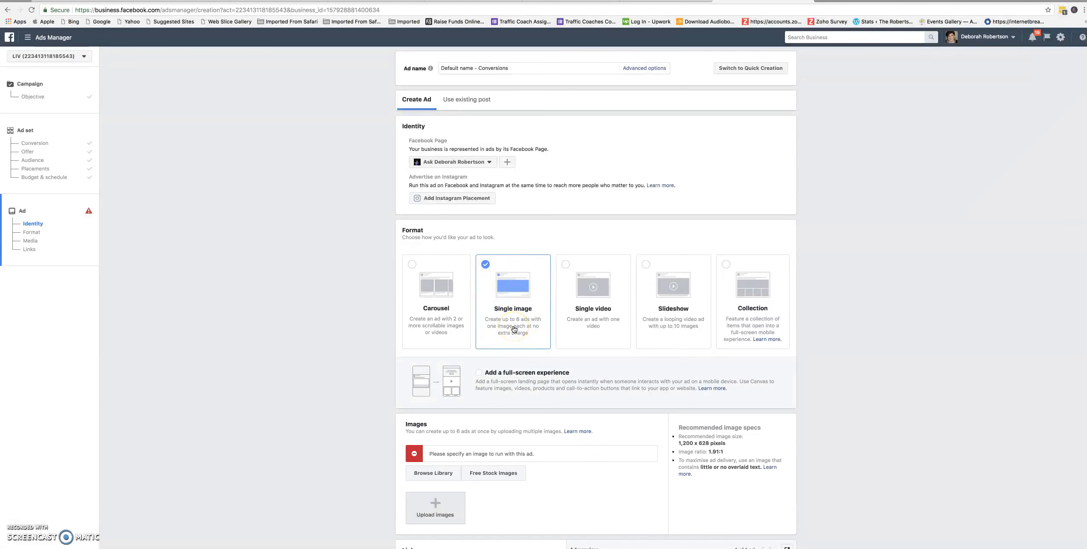
pyautogui.scroll(-5, 362, 336)
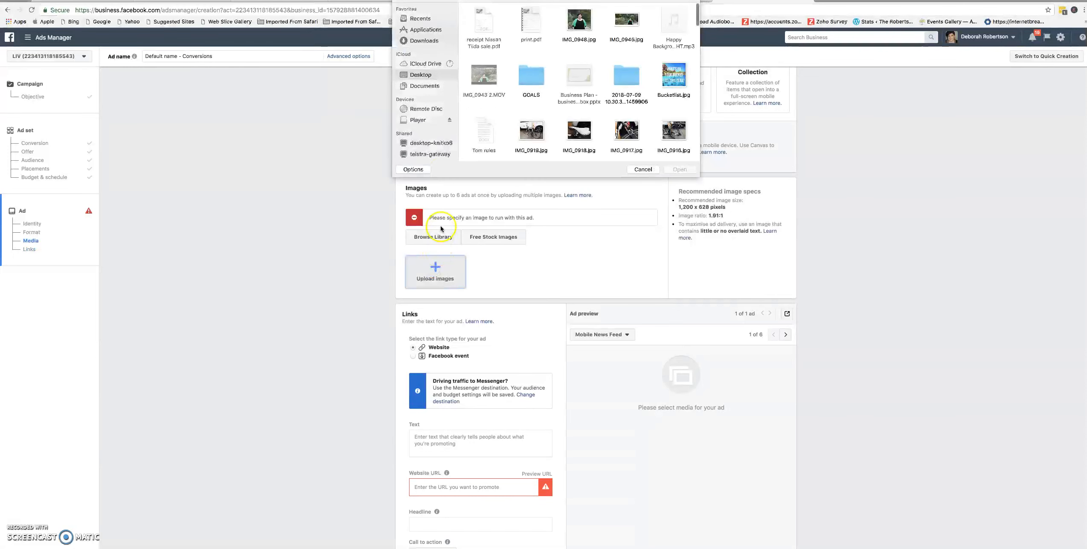
pyautogui.doubleClick(573, 27)
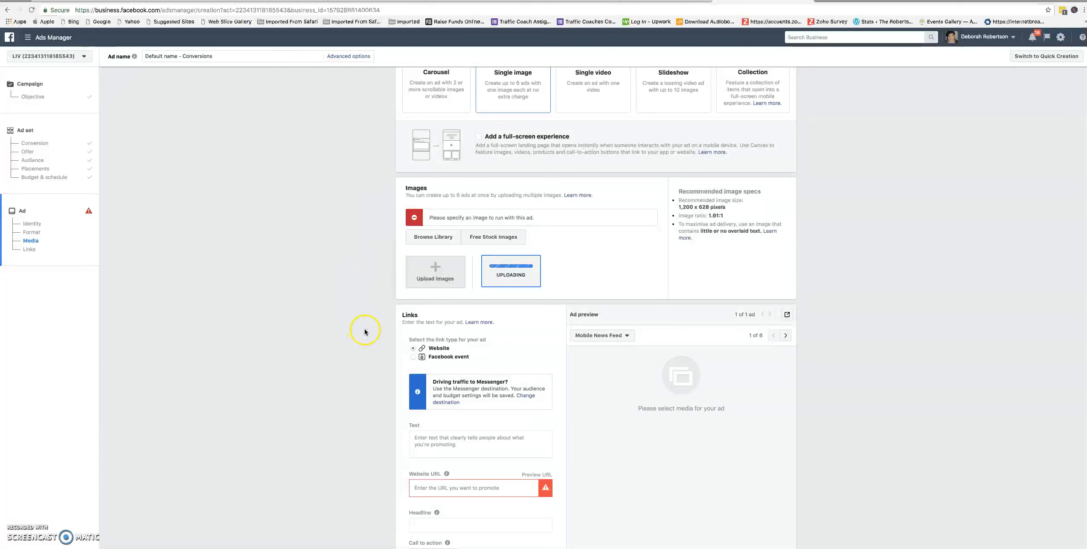
# Switch the ad preview to Desktop News Feed.
pyautogui.scroll(-3, 367, 330)
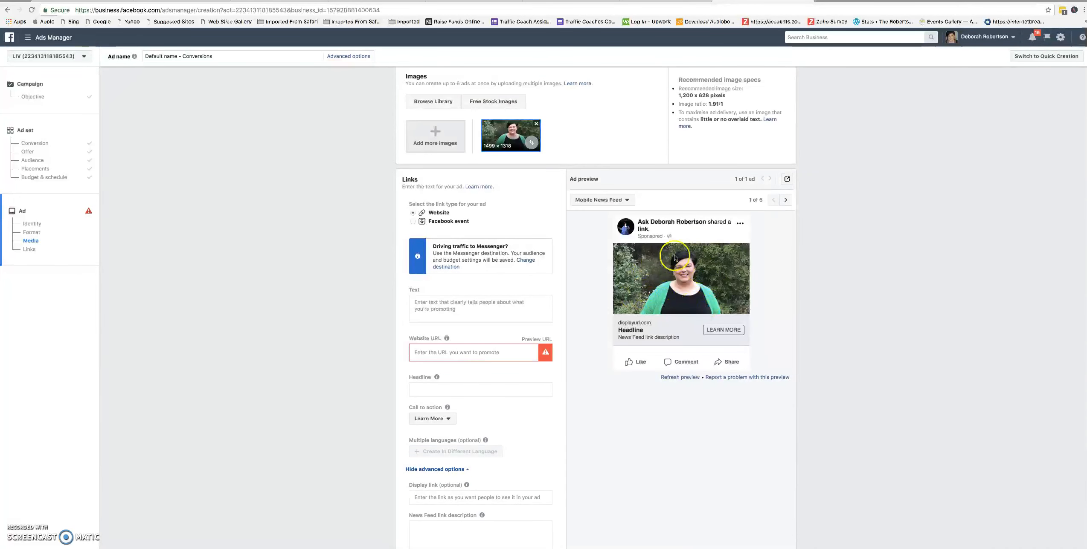
pyautogui.click(627, 201)
pyautogui.click(614, 273)
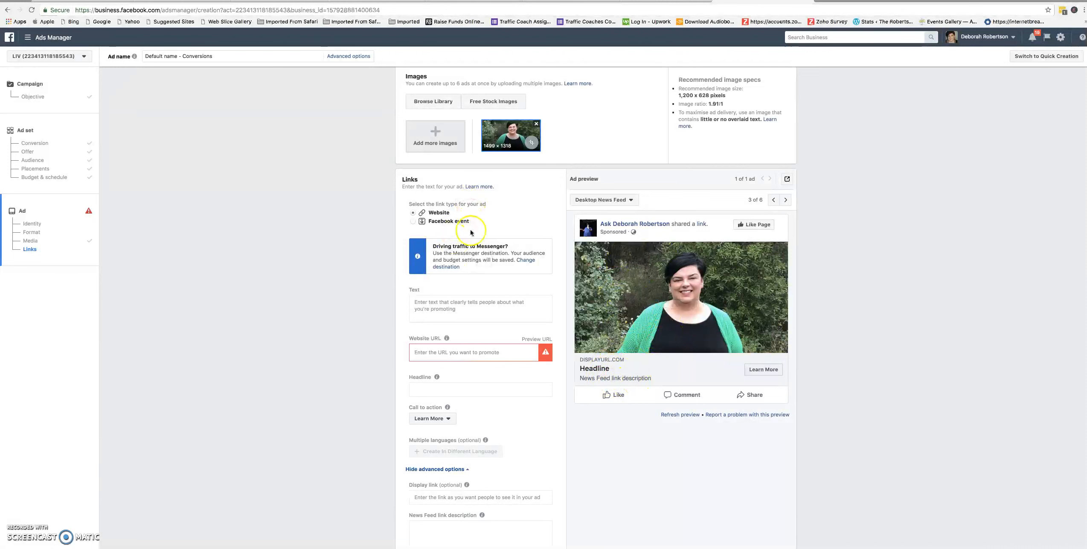
# Enter "ad story..." as the ad text and the personal landing page address ending in /liv as the website URL.
pyautogui.click(417, 304)
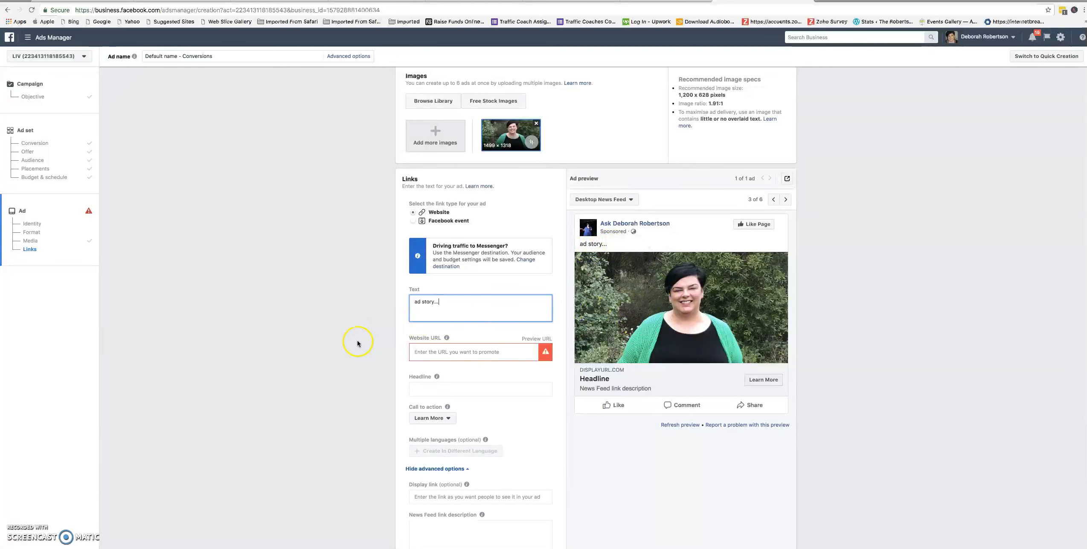
pyautogui.scroll(-2, 365, 331)
pyautogui.click(415, 299)
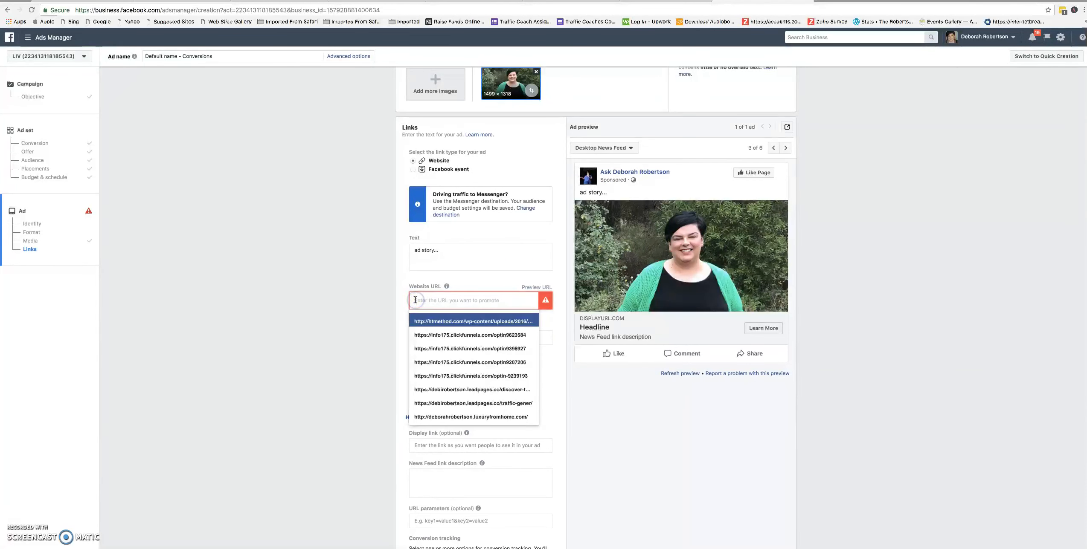
pyautogui.write('www')
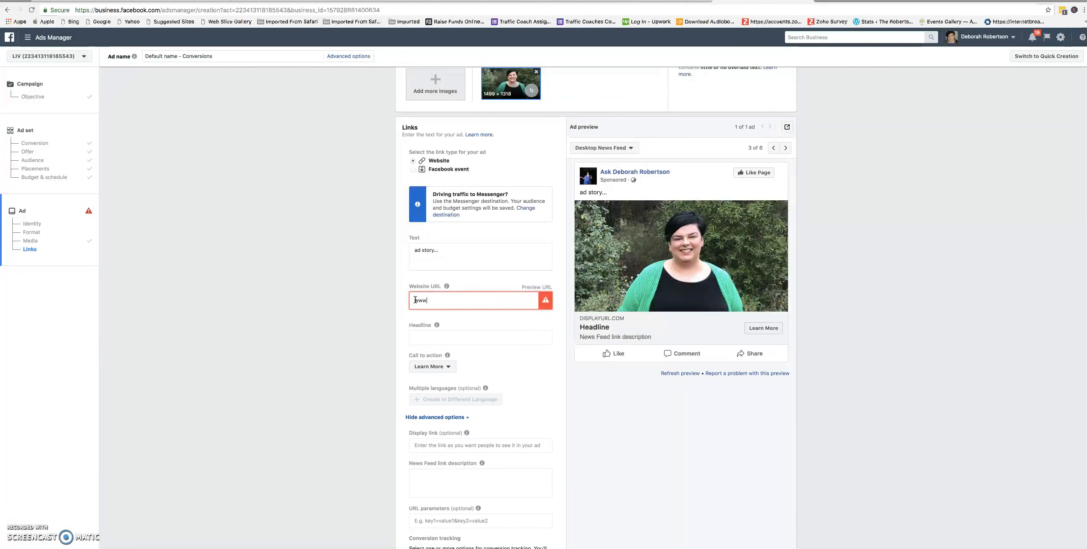
pyautogui.write('.joindeborah.com/liv')
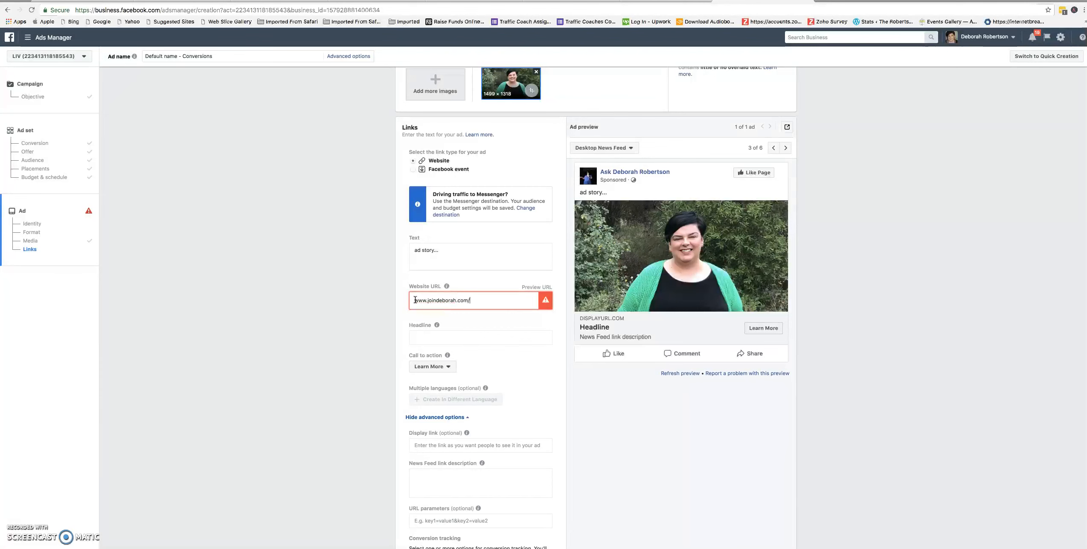
# Enter the headline "How I went from stressed out Mom to living new adventures with the family".
pyautogui.click(416, 337)
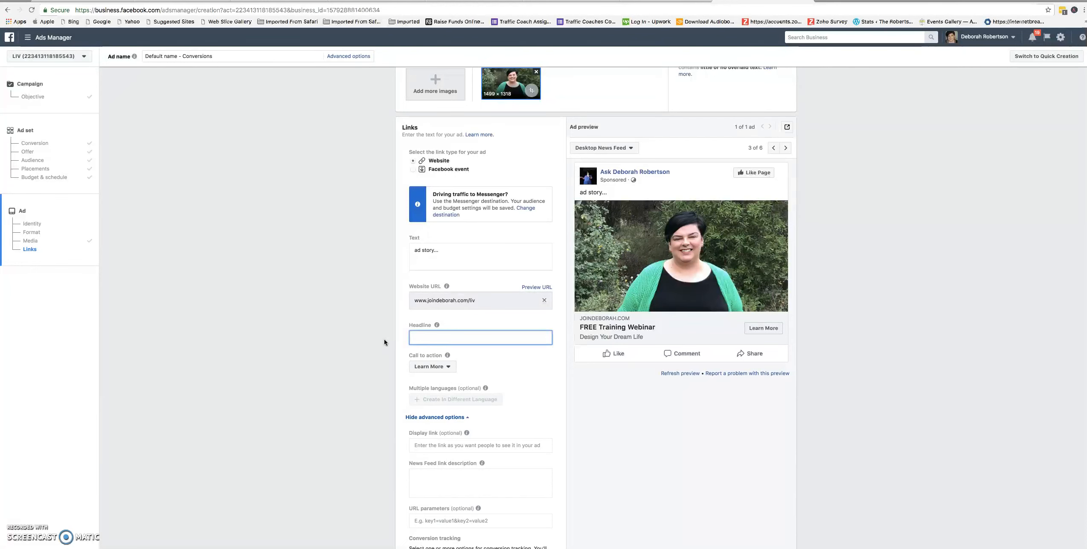
pyautogui.write('how I went from stressed out MOm')
pyautogui.press('BackSpace')
pyautogui.press('BackSpace')
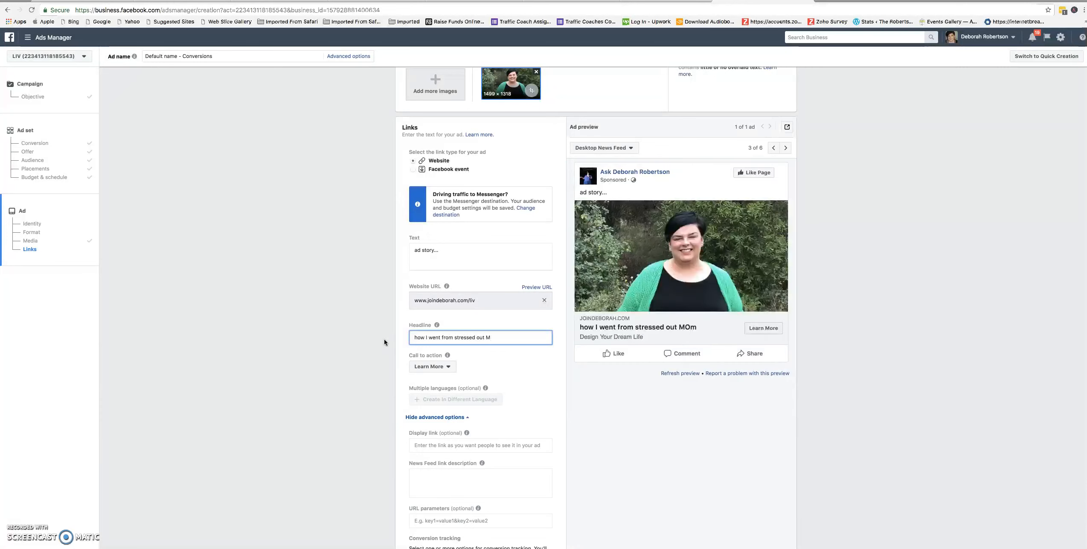
pyautogui.write('om ')
pyautogui.write('to ')
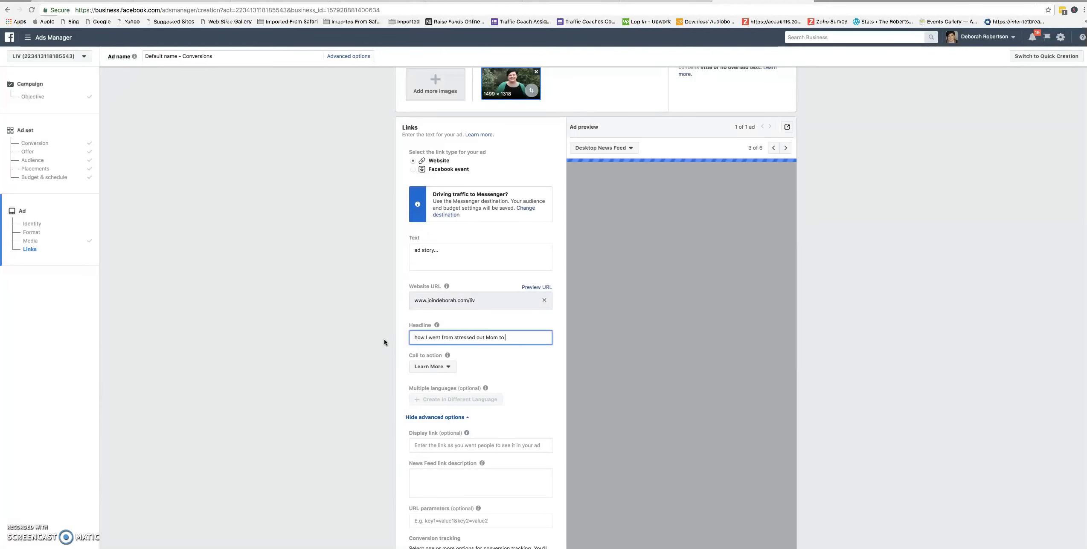
pyautogui.write('living new ')
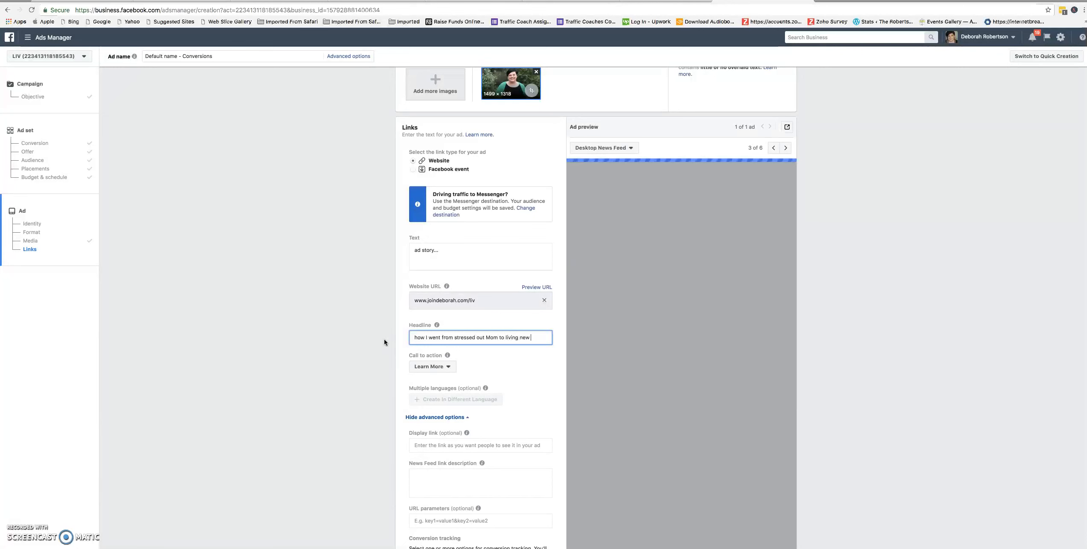
pyautogui.write('adventures with the family')
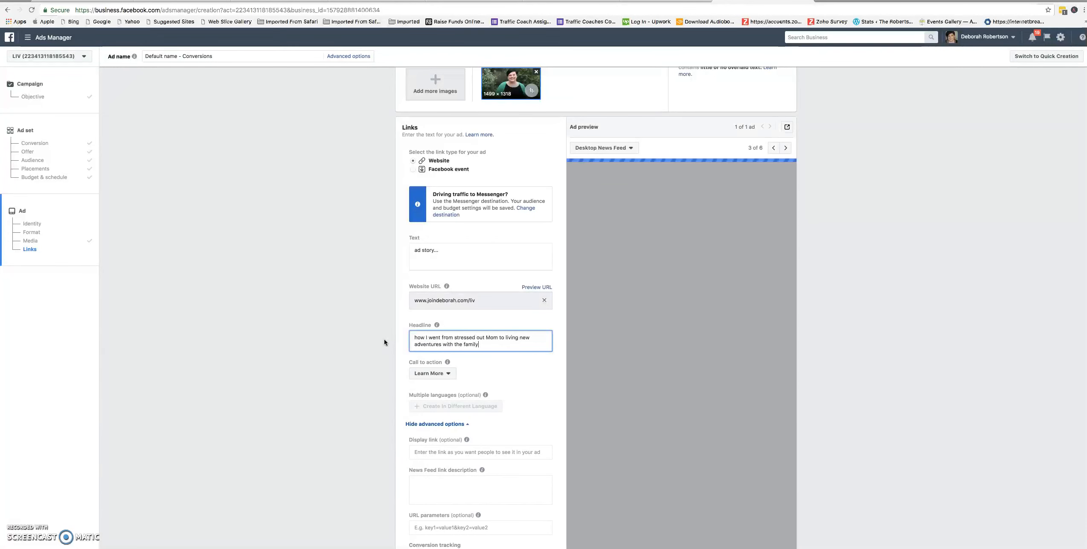
pyautogui.click(418, 338)
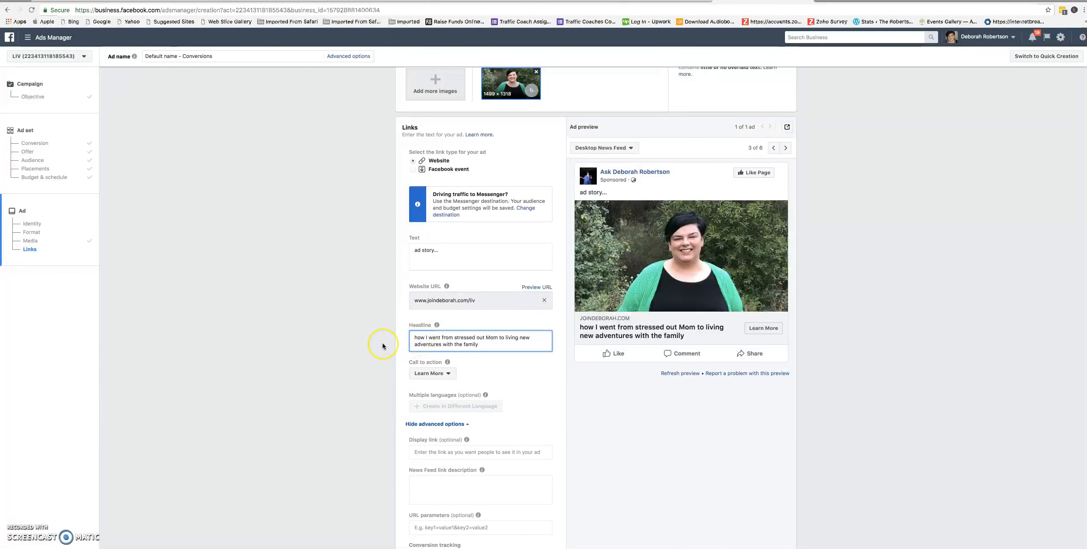
pyautogui.press('BackSpace')
pyautogui.write('H')
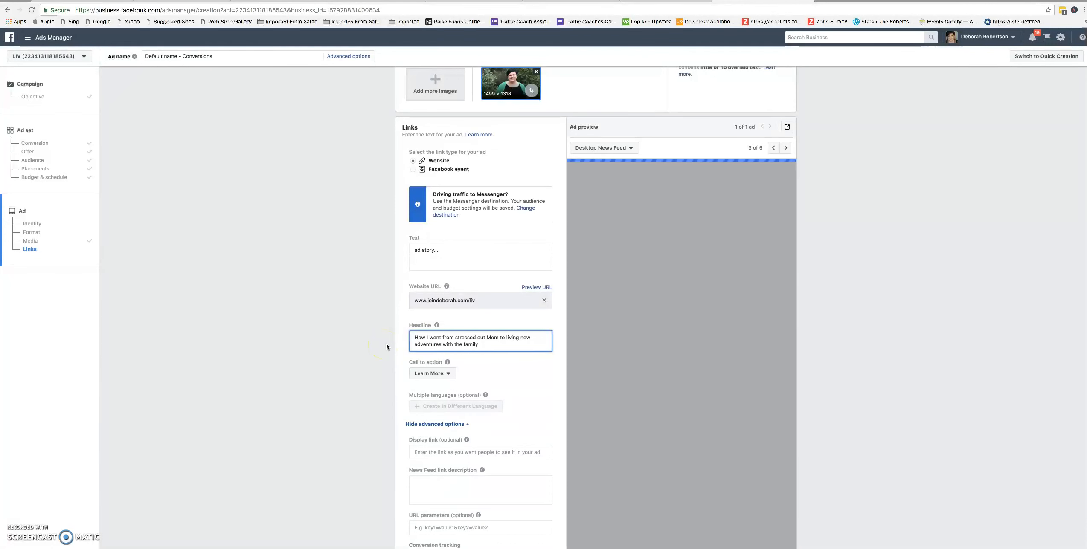
pyautogui.click(398, 359)
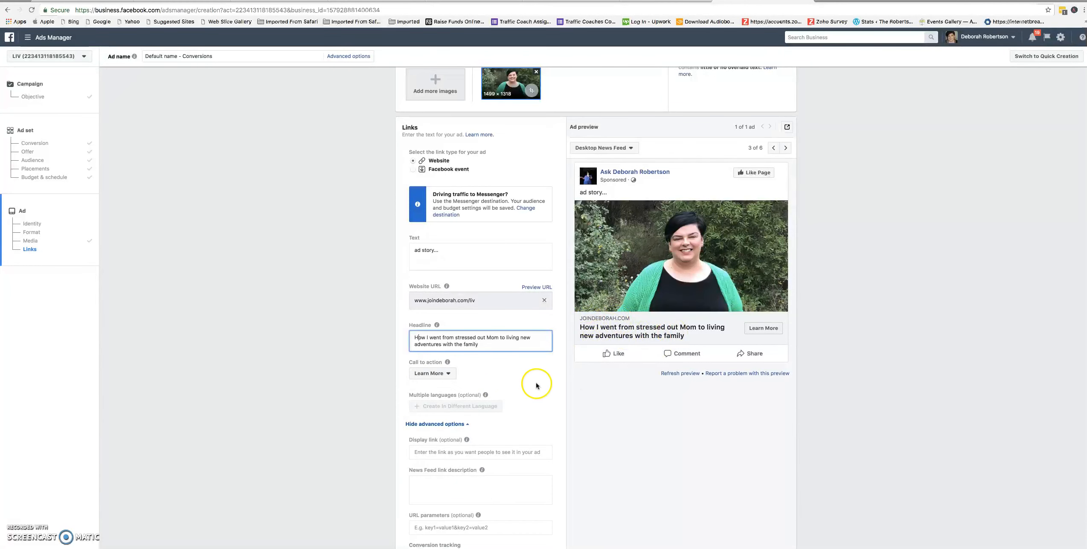
# Enter "click the link to watch the free webinar" as the News Feed link description.
pyautogui.scroll(-3, 534, 381)
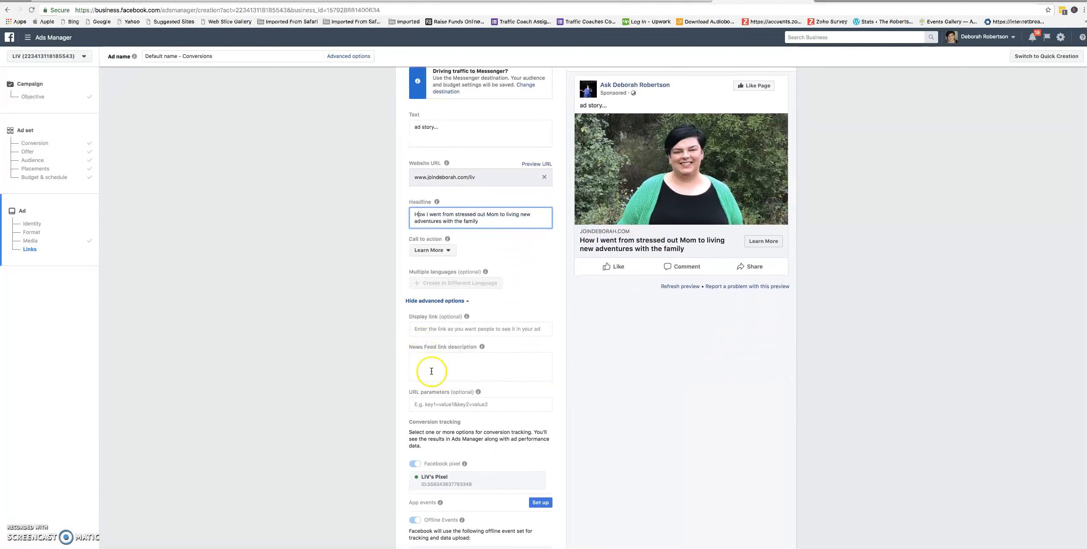
pyautogui.click(411, 360)
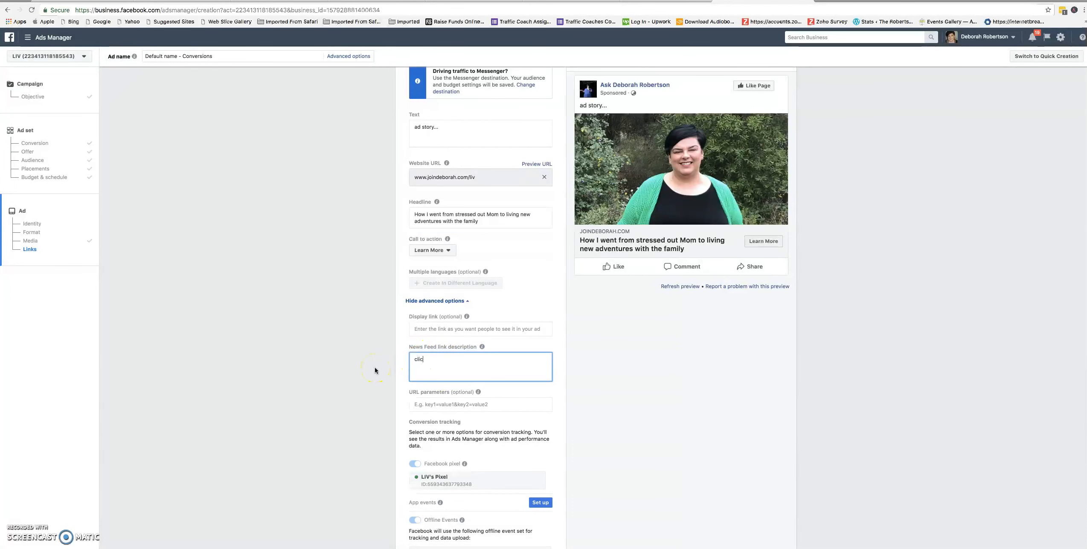
pyautogui.write('click the link to watch')
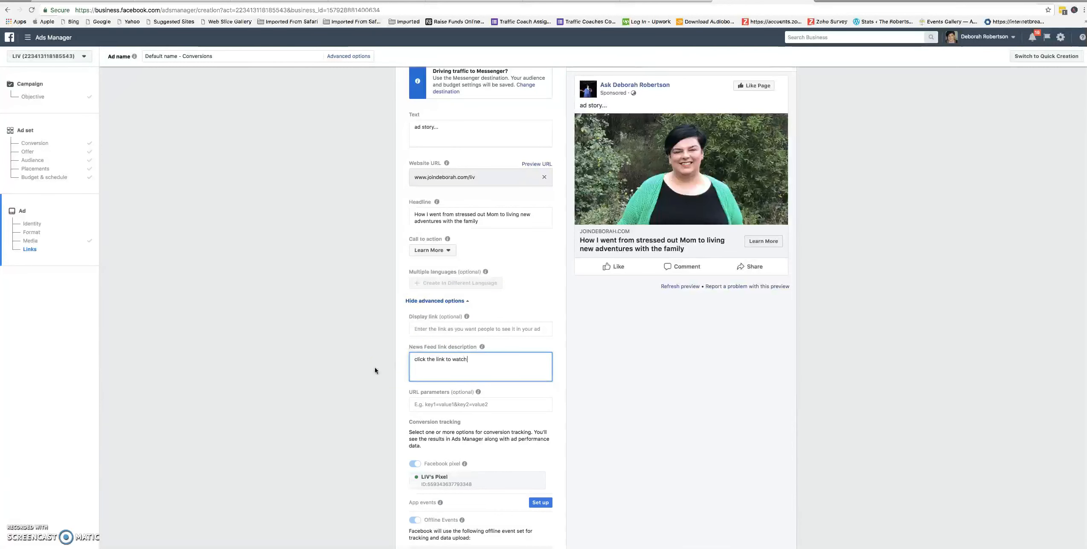
pyautogui.write(' the free webinar')
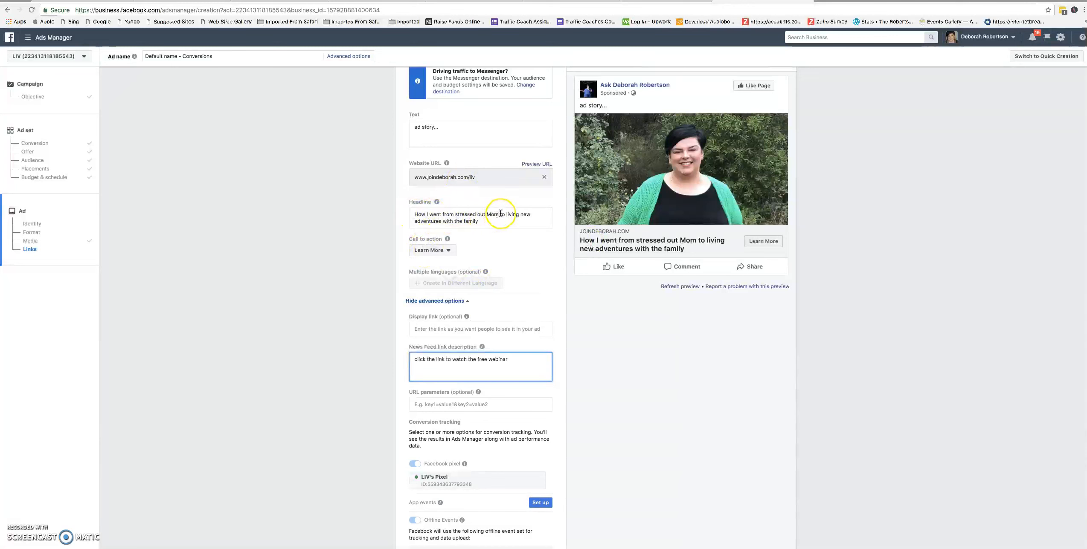
# Shorten the ad headline to "How I went from stressed out Mom".
pyautogui.moveTo(514, 222); pyautogui.dragTo(502, 219)
pyautogui.press('BackSpace')
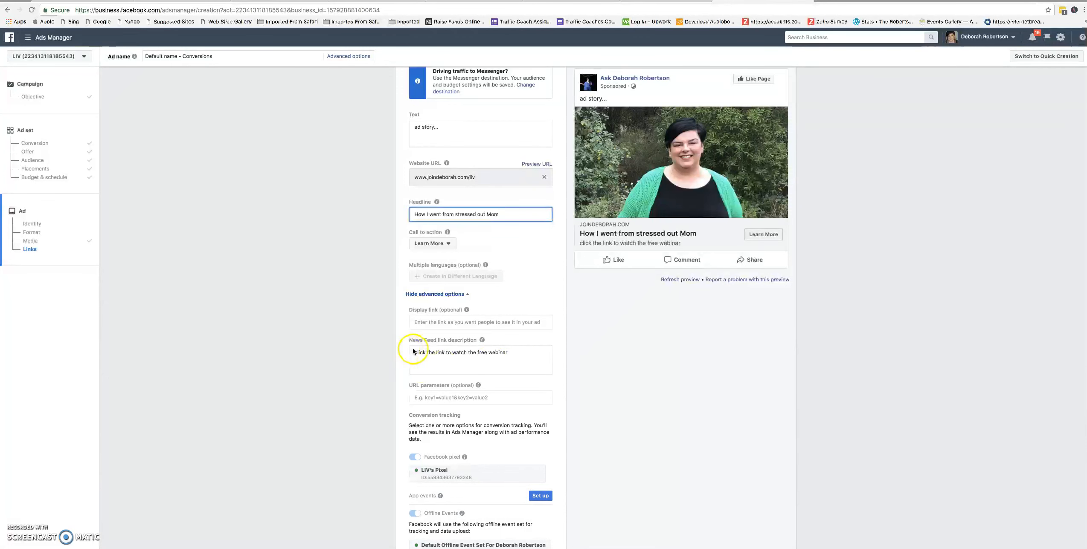
pyautogui.scroll(-1, 369, 411)
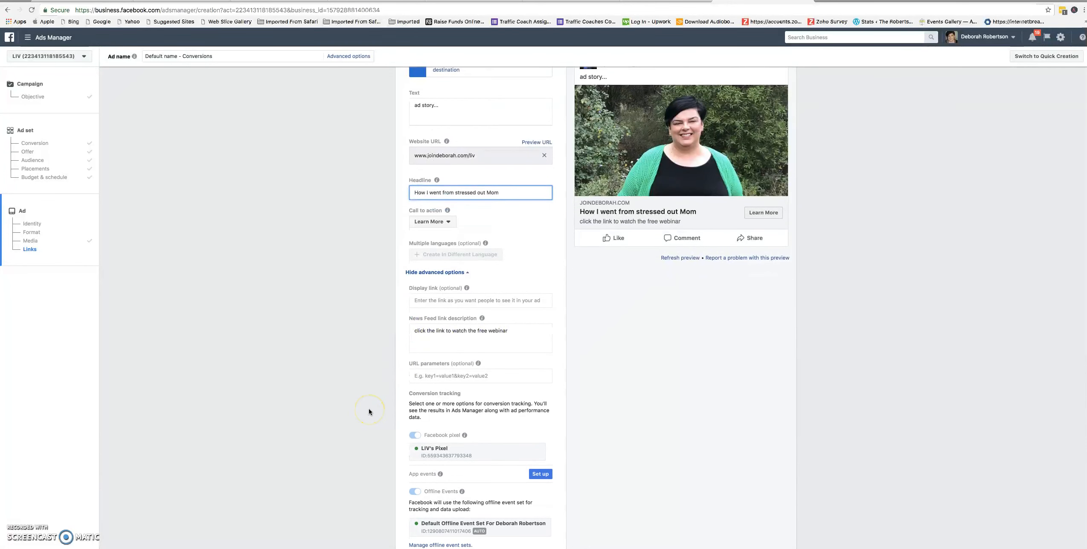
pyautogui.scroll(-2, 369, 411)
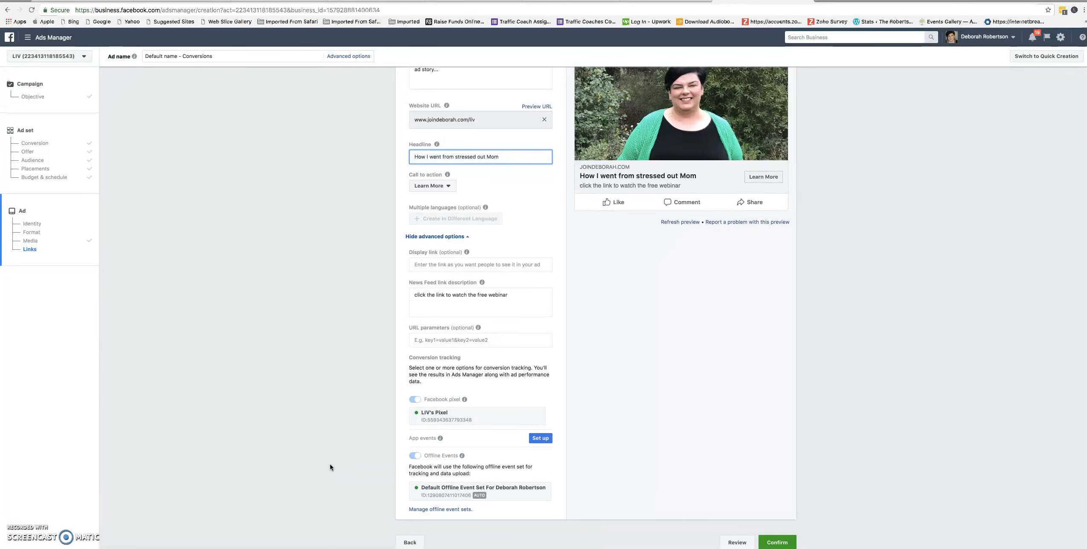
pyautogui.scroll(1, 329, 463)
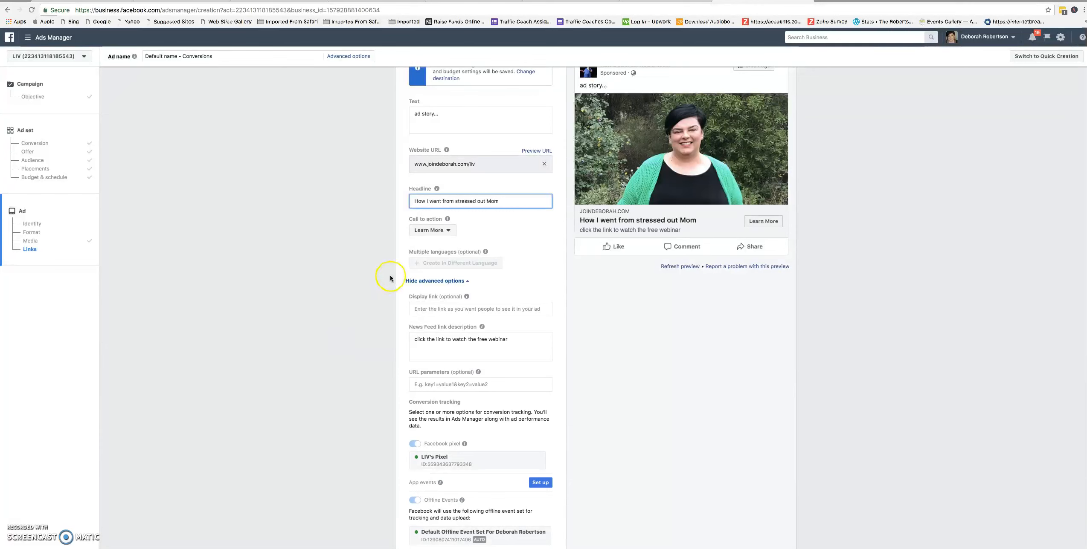
# Leave the unsaved ad for the Business Settings and start adding a person to the business.
pyautogui.click(1061, 39)
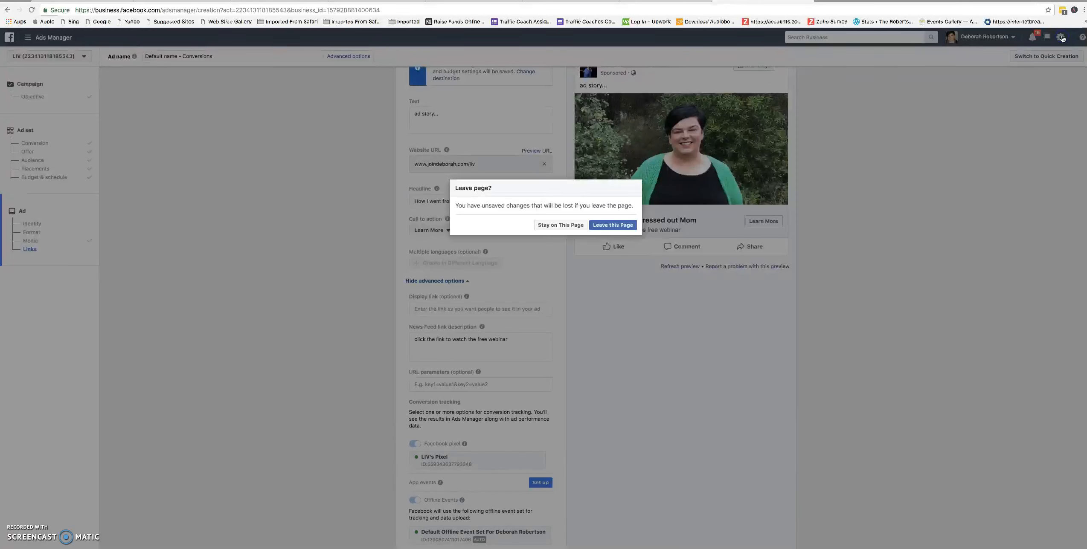
pyautogui.click(611, 225)
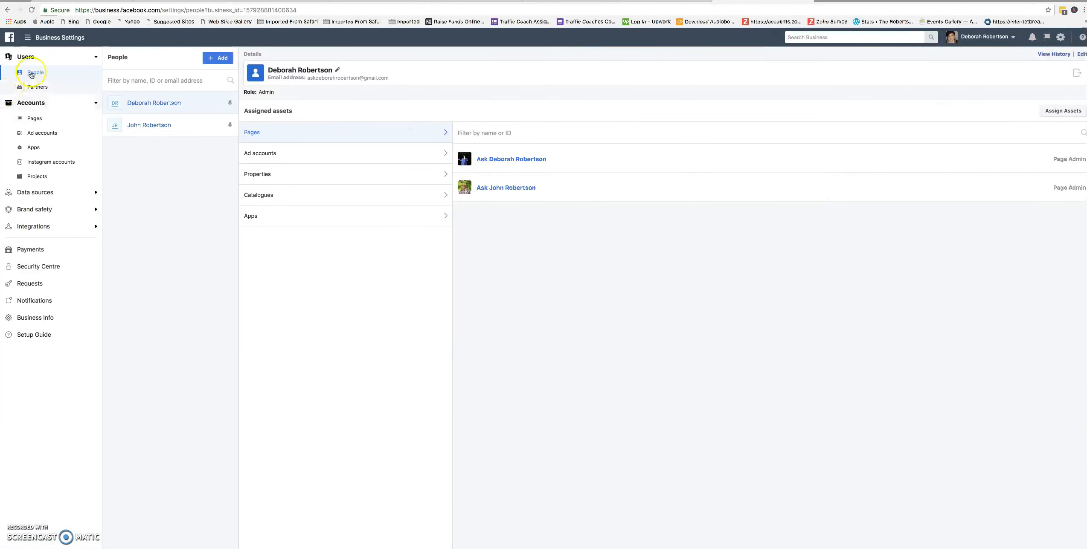
pyautogui.click(39, 134)
pyautogui.click(221, 60)
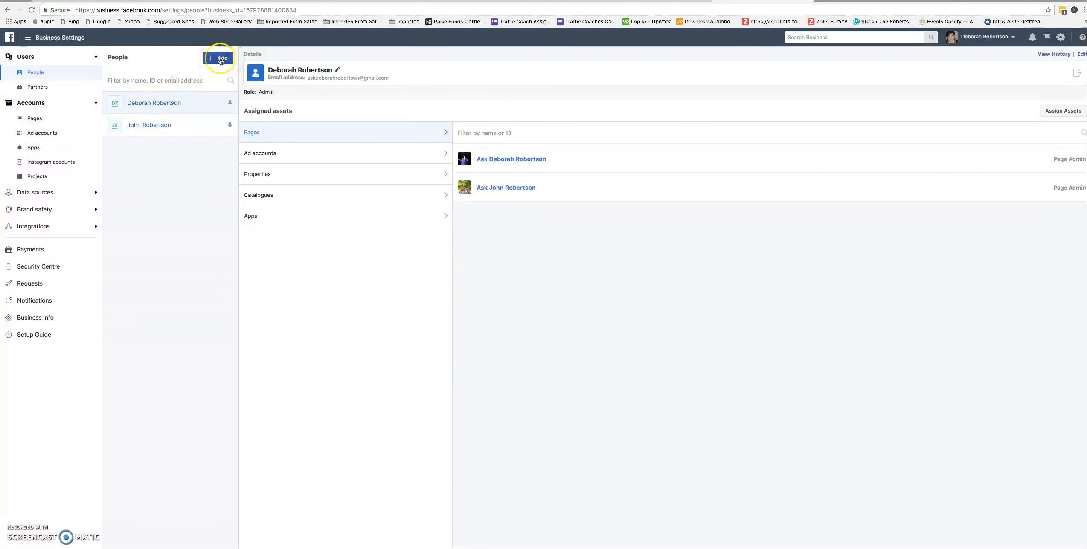